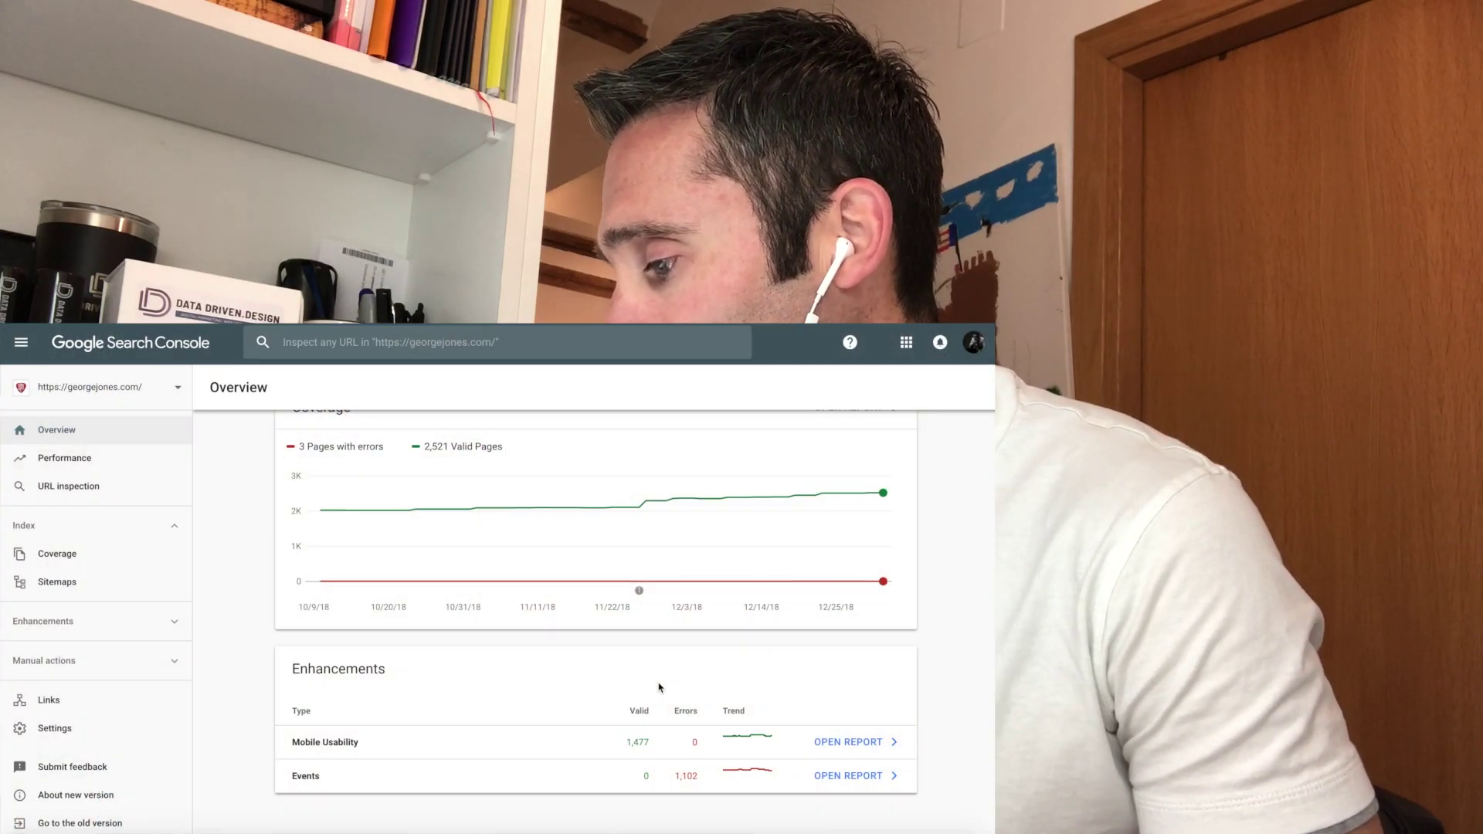
# Open the Events enhancement report's Missing field "location" error, affecting 1.1K items
pyautogui.scroll(4, 659, 687)
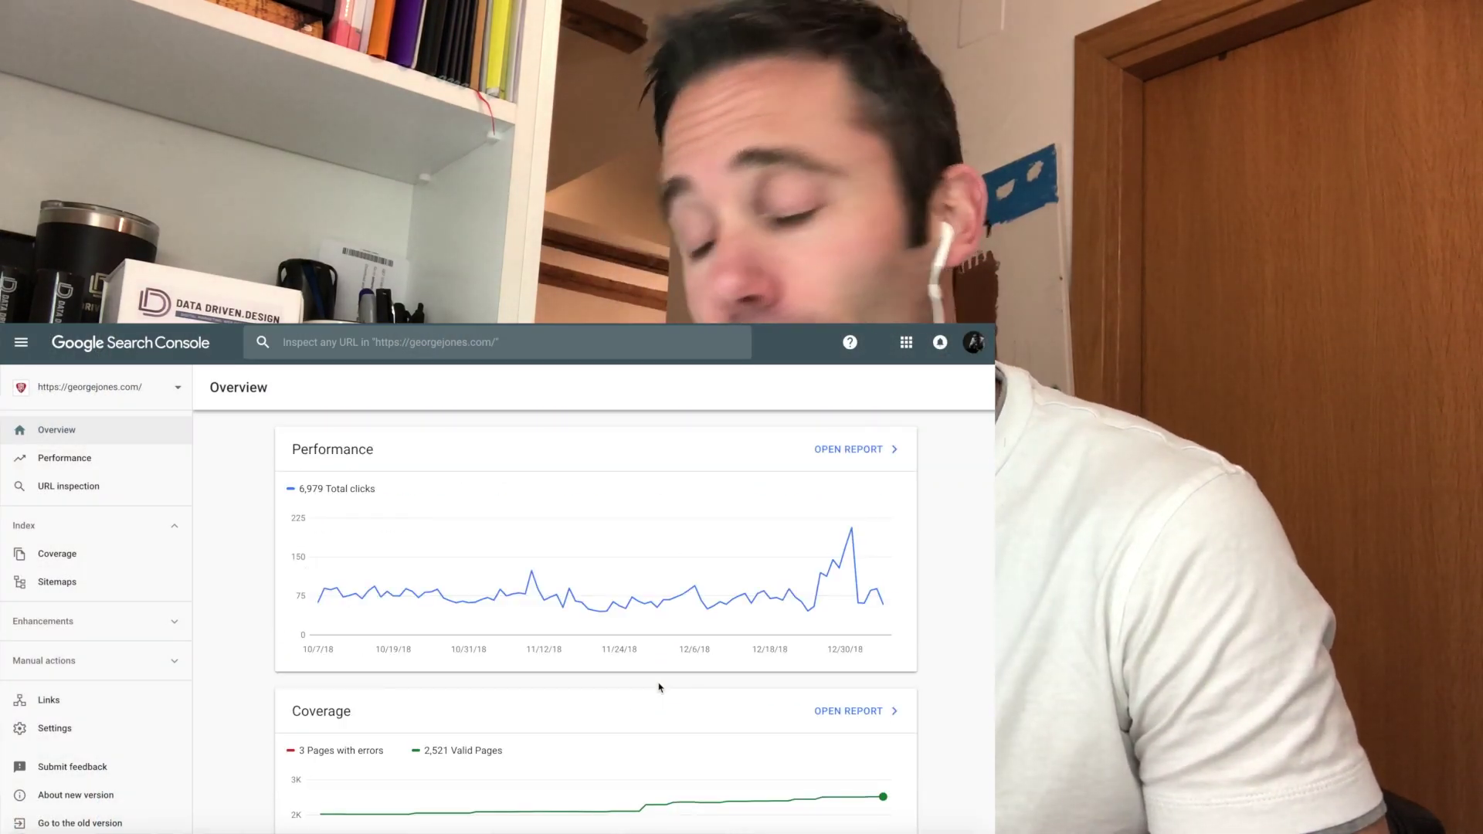
pyautogui.scroll(-4, 659, 686)
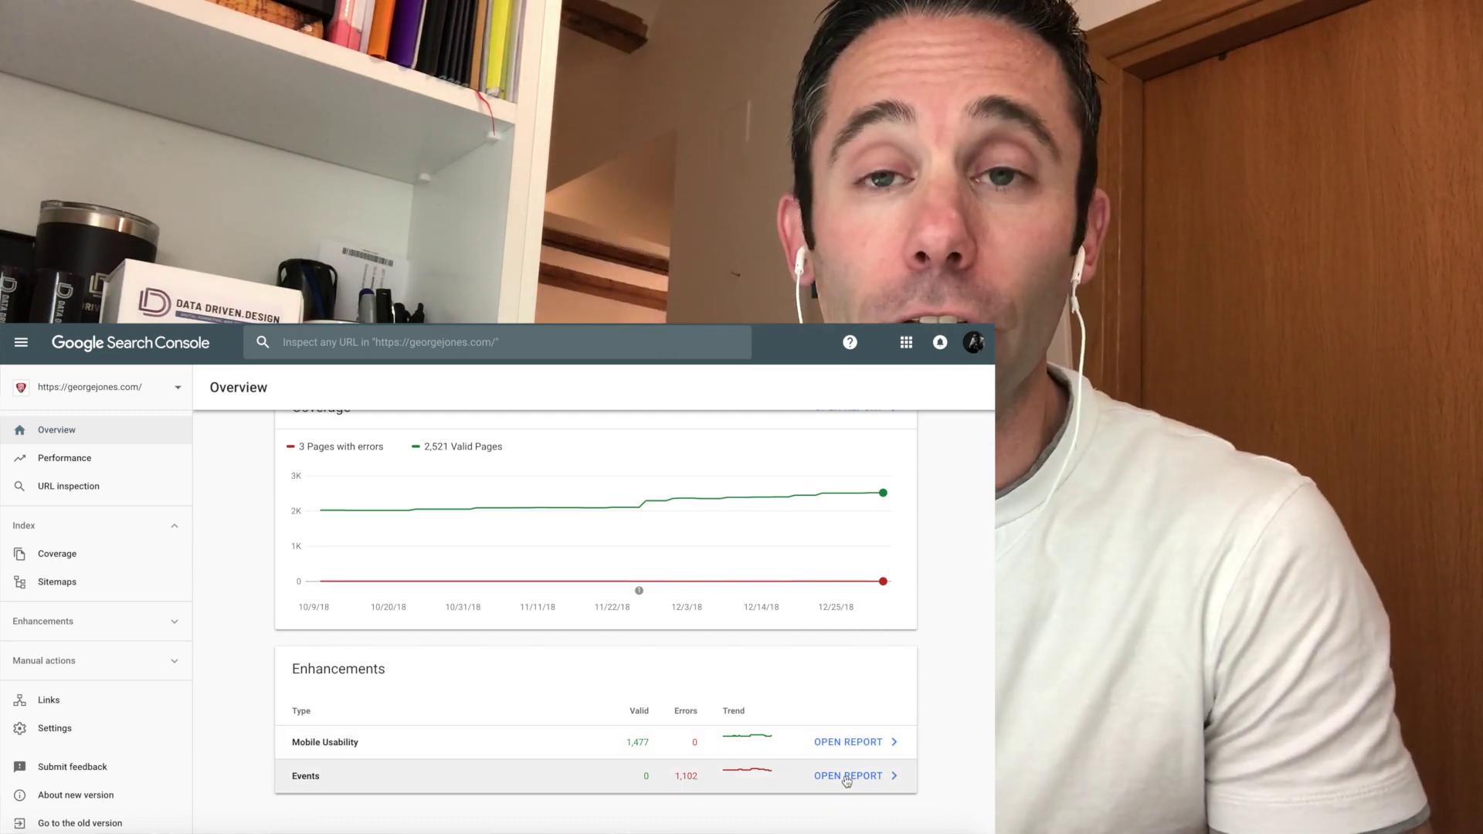
pyautogui.click(850, 777)
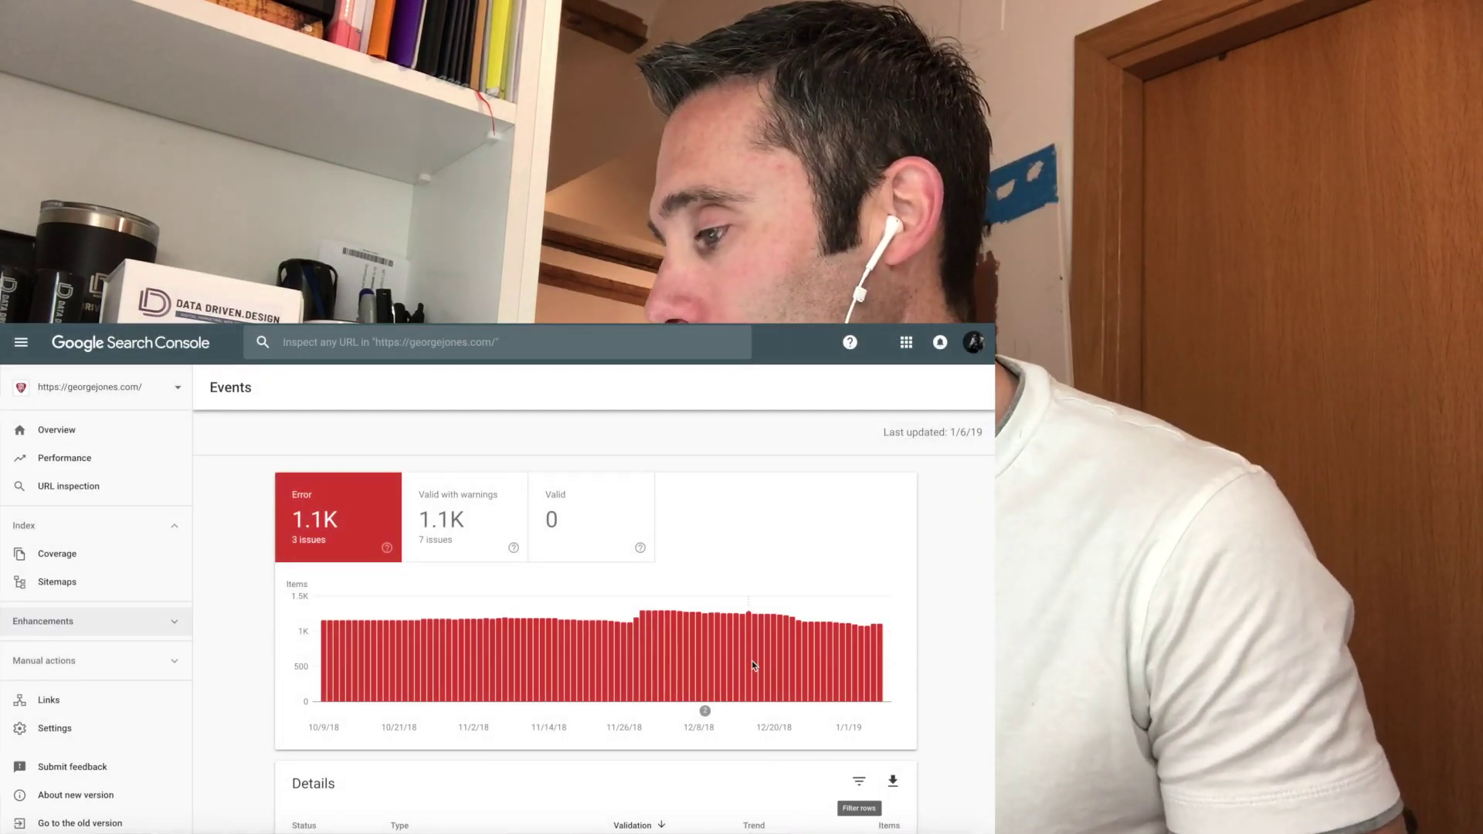
pyautogui.scroll(-5, 470, 588)
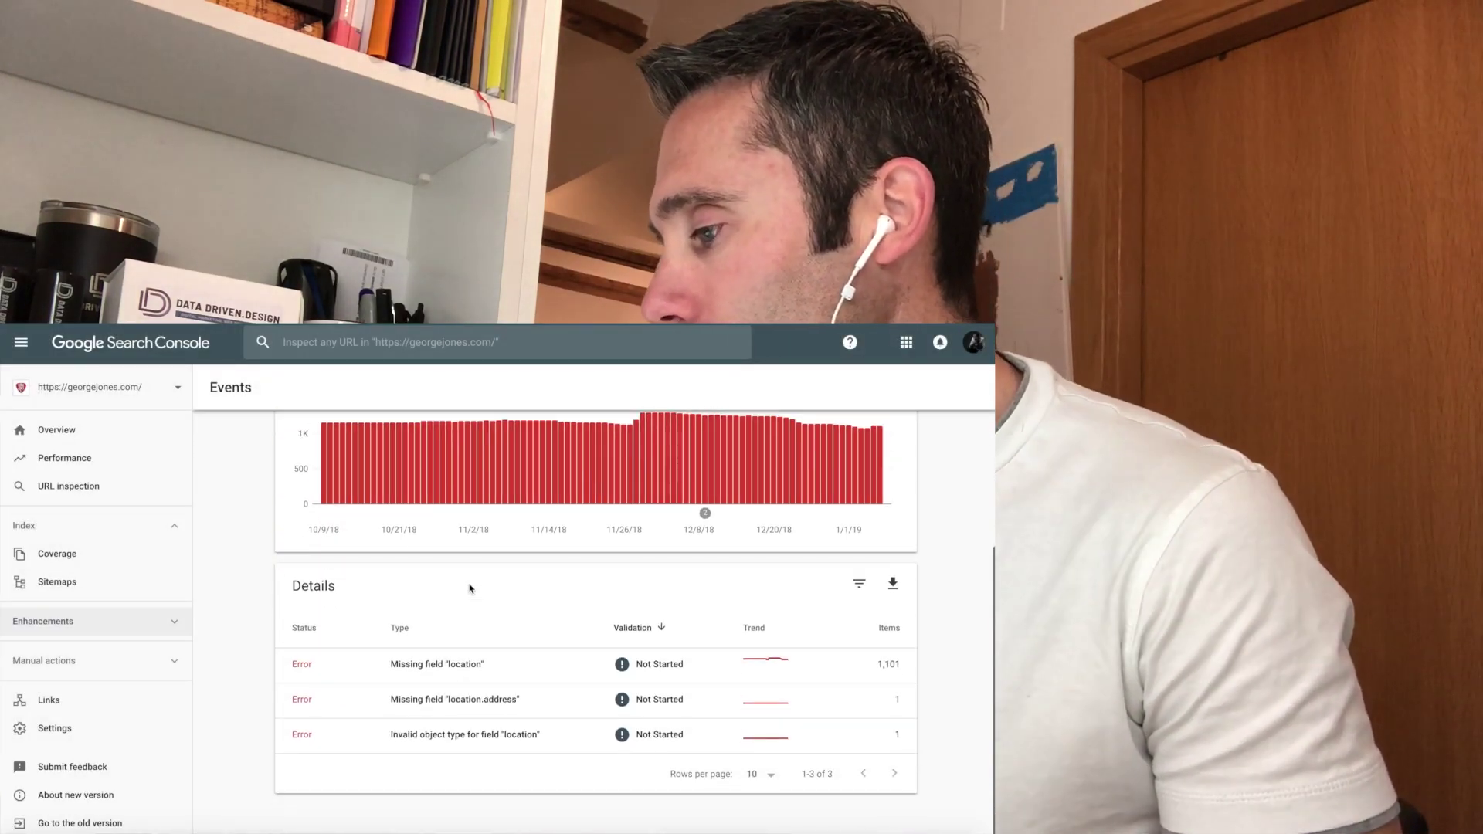
pyautogui.click(583, 666)
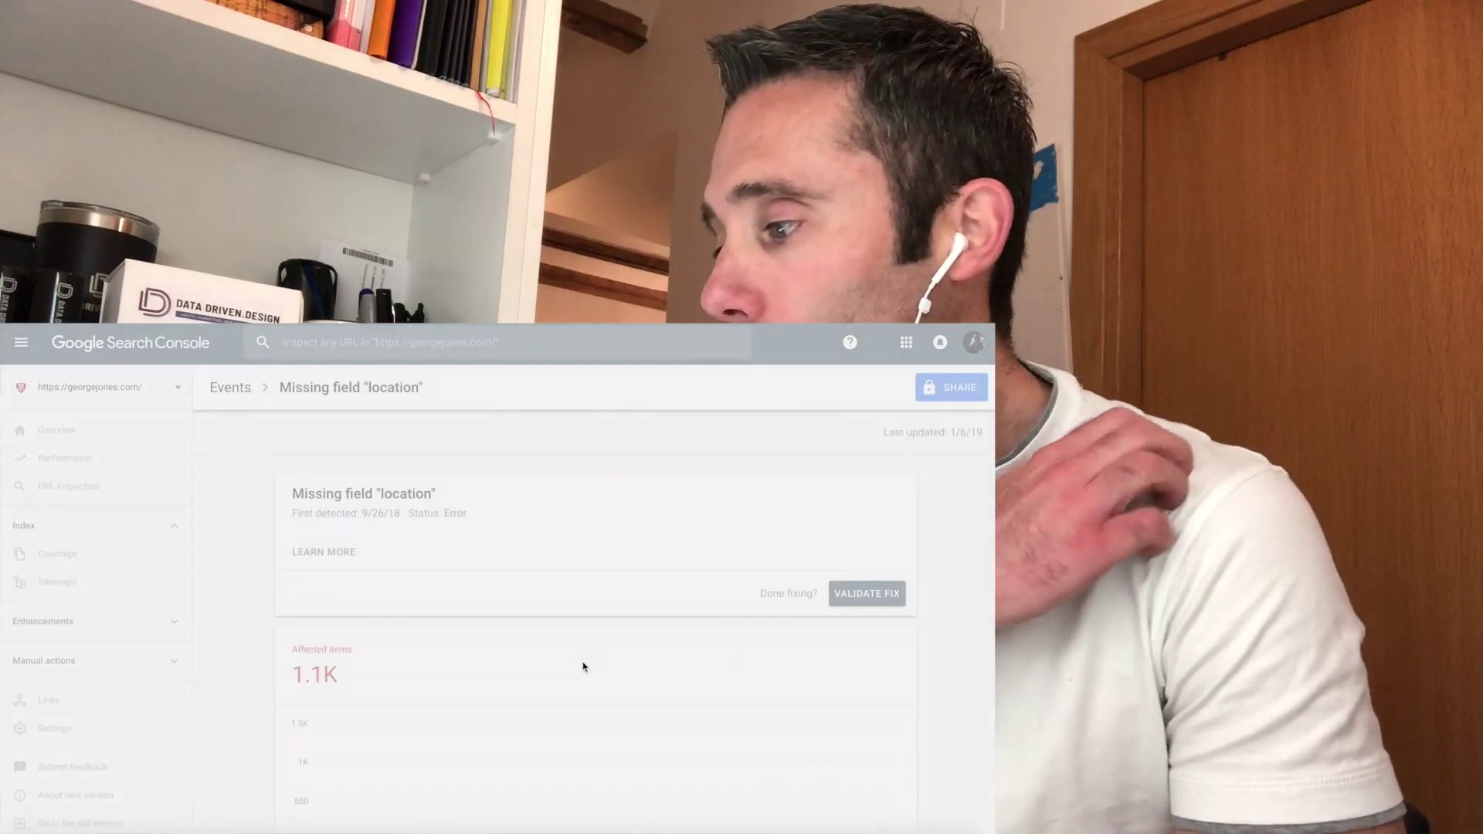
# Scroll down to the Examples table of event URLs missing the location field
pyautogui.scroll(-3, 667, 672)
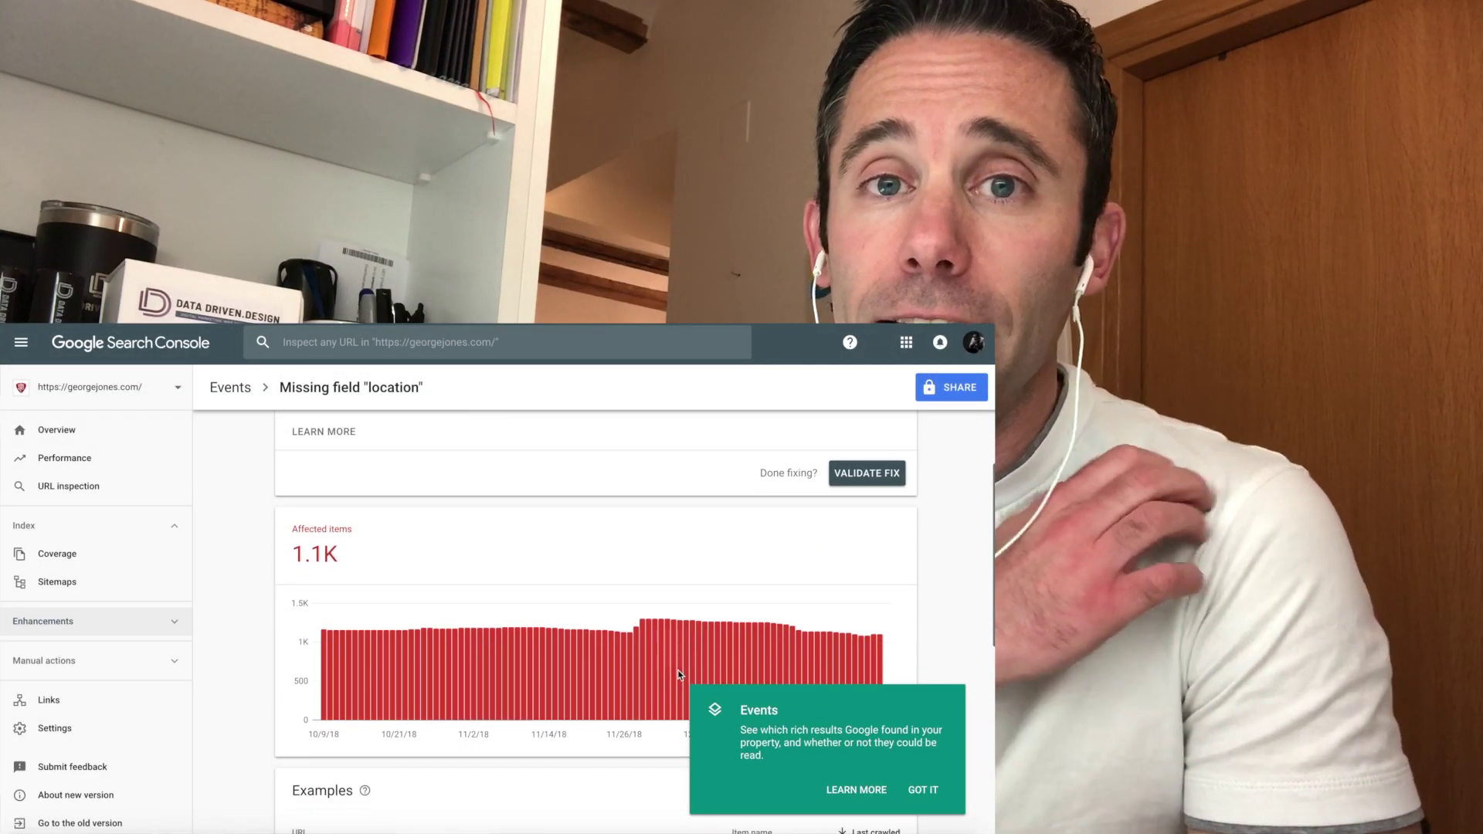
pyautogui.scroll(-3, 678, 674)
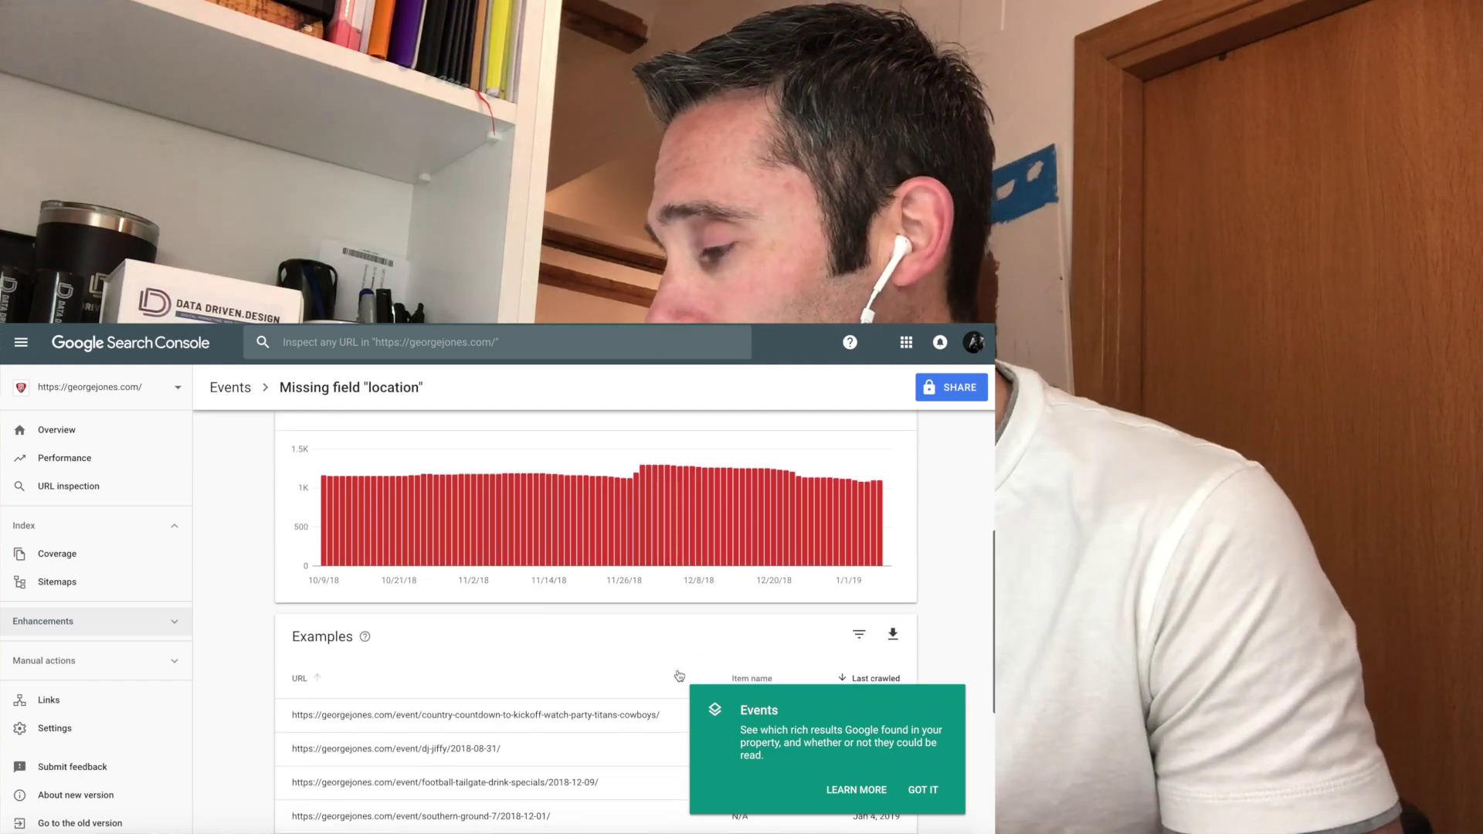
pyautogui.scroll(-3, 679, 676)
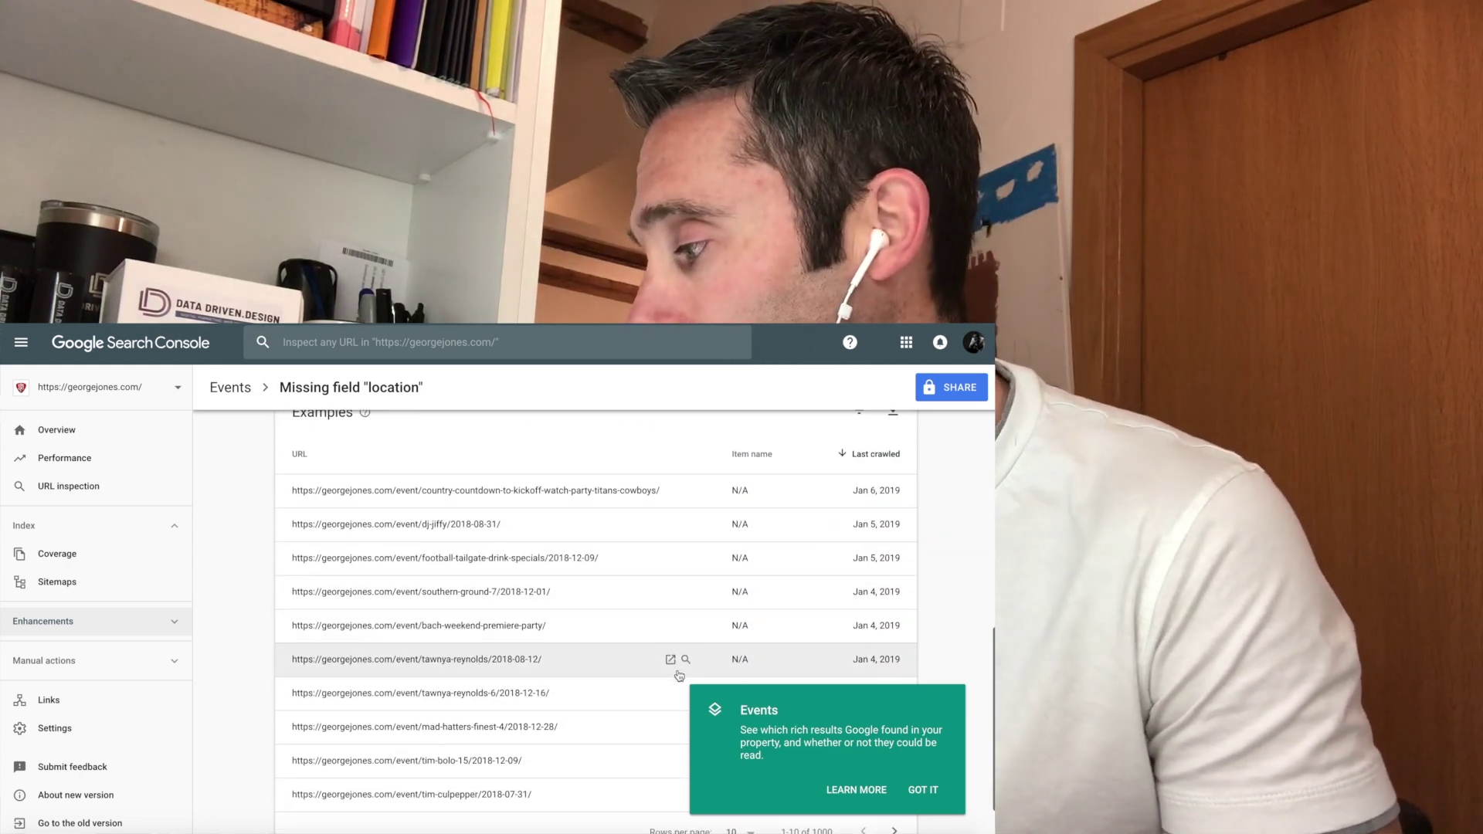
pyautogui.scroll(-1, 615, 649)
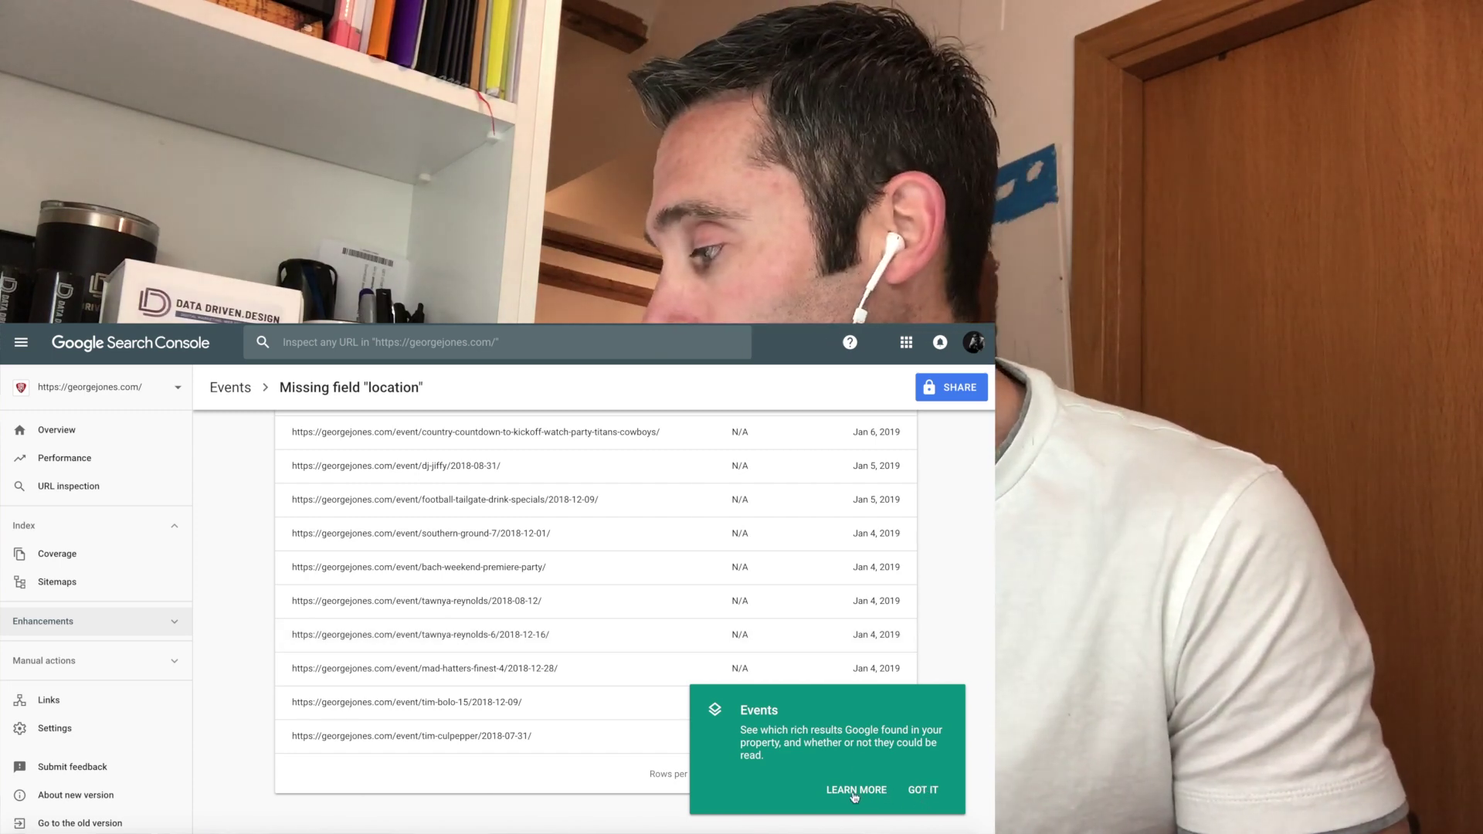
pyautogui.click(850, 793)
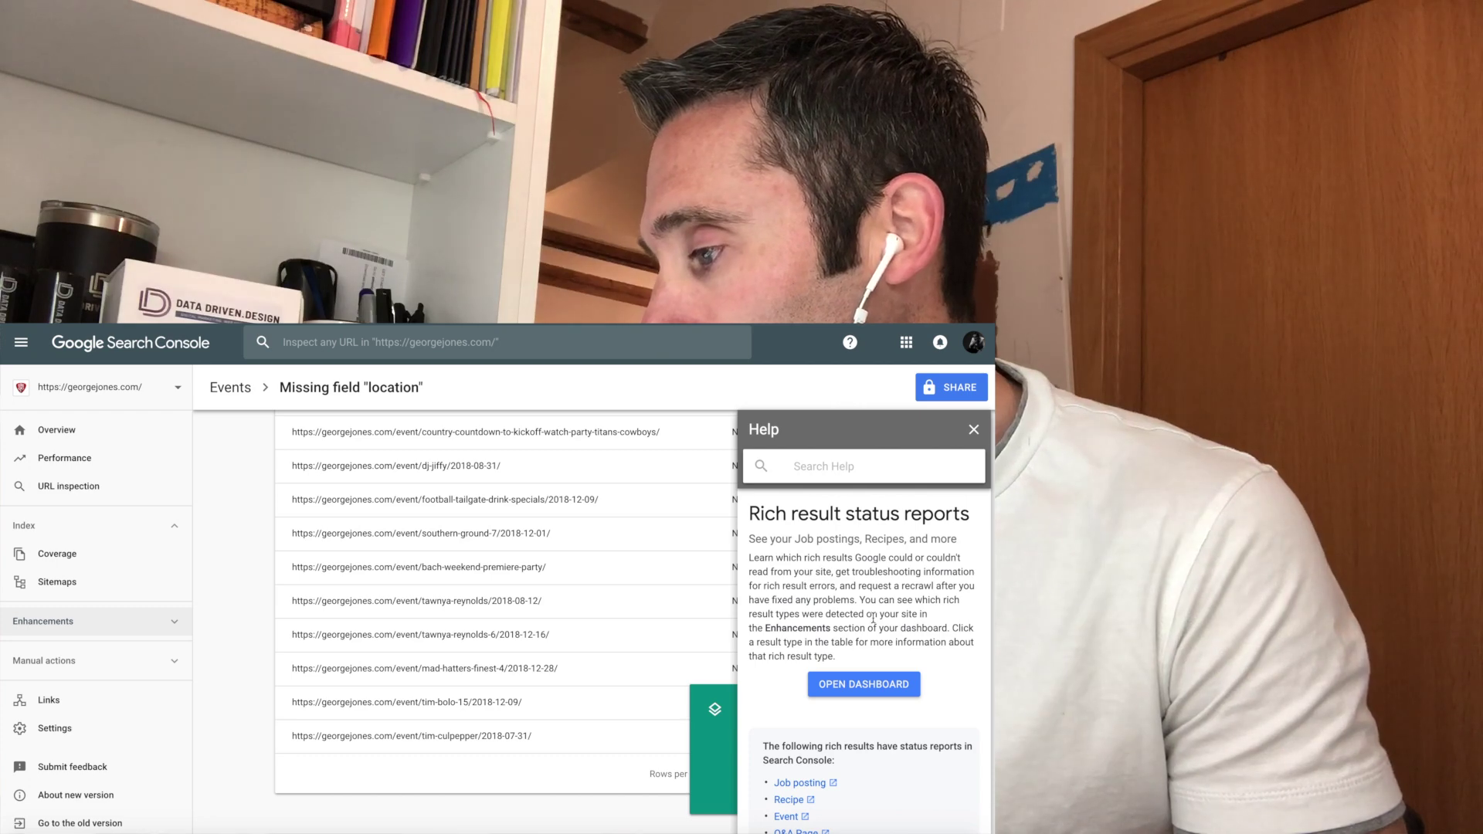
pyautogui.scroll(-1, 892, 640)
pyautogui.scroll(1, 880, 660)
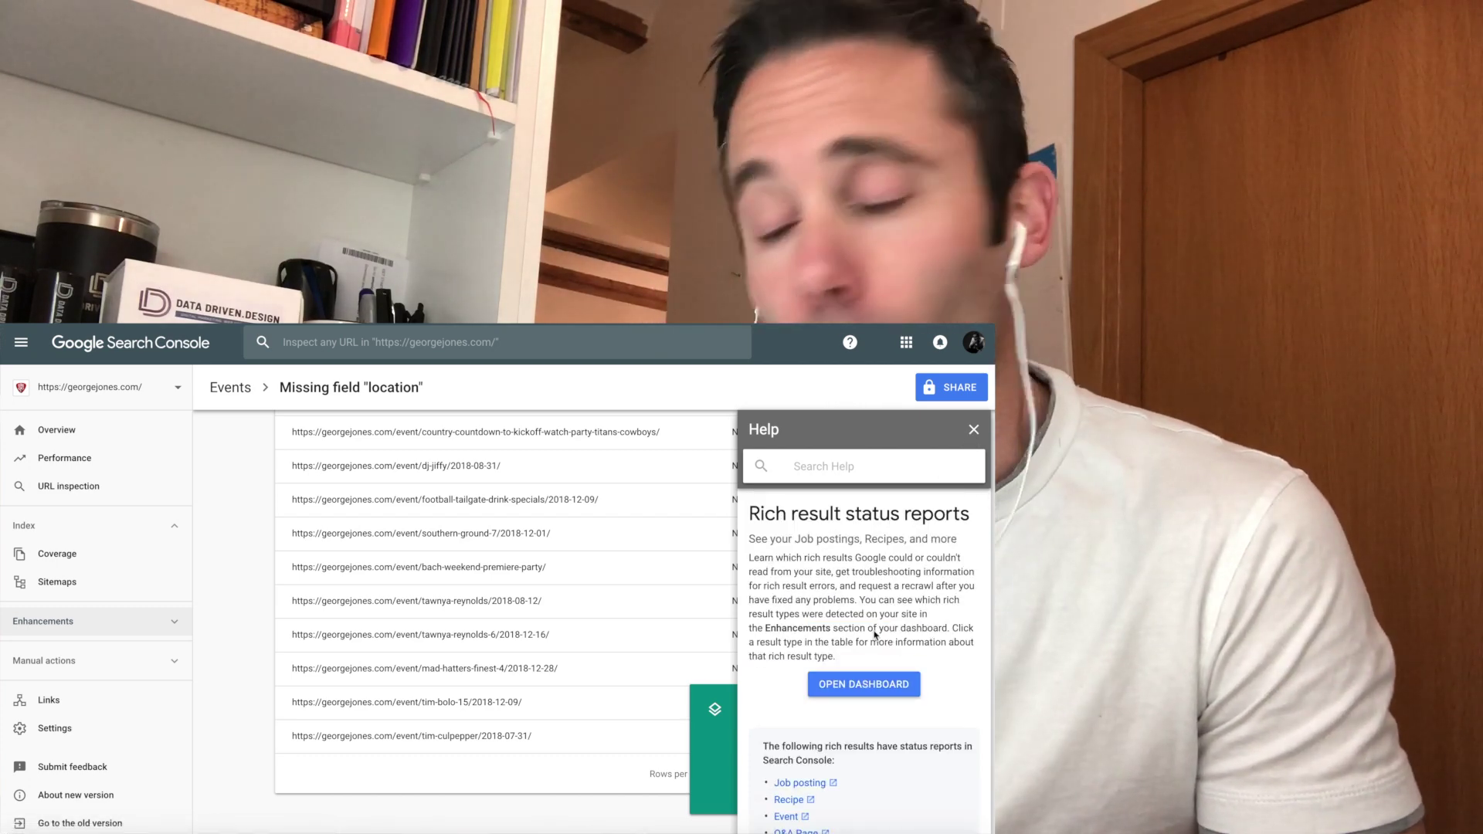
pyautogui.click(864, 685)
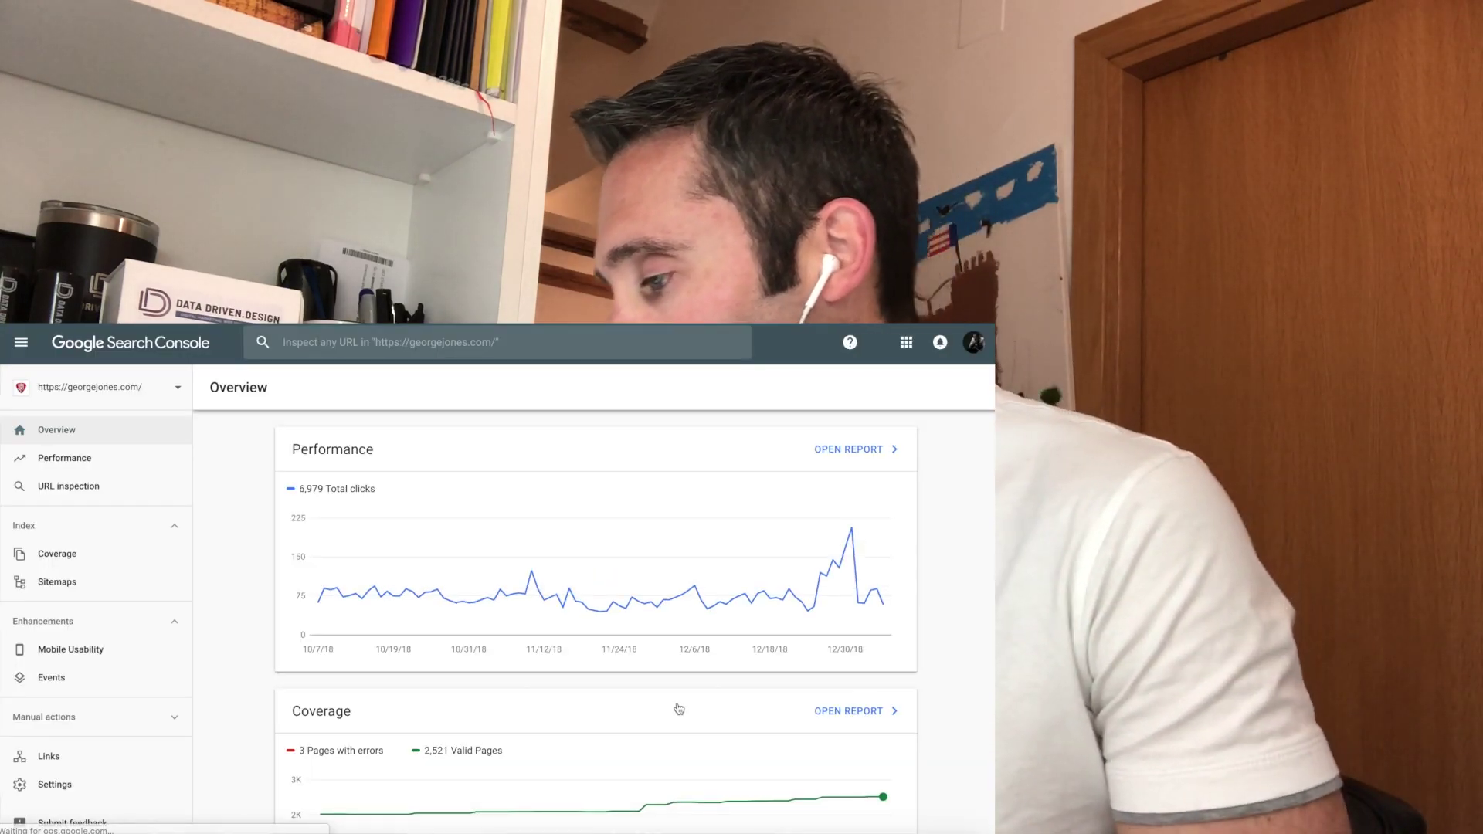
pyautogui.scroll(-2, 679, 709)
pyautogui.scroll(-3, 679, 708)
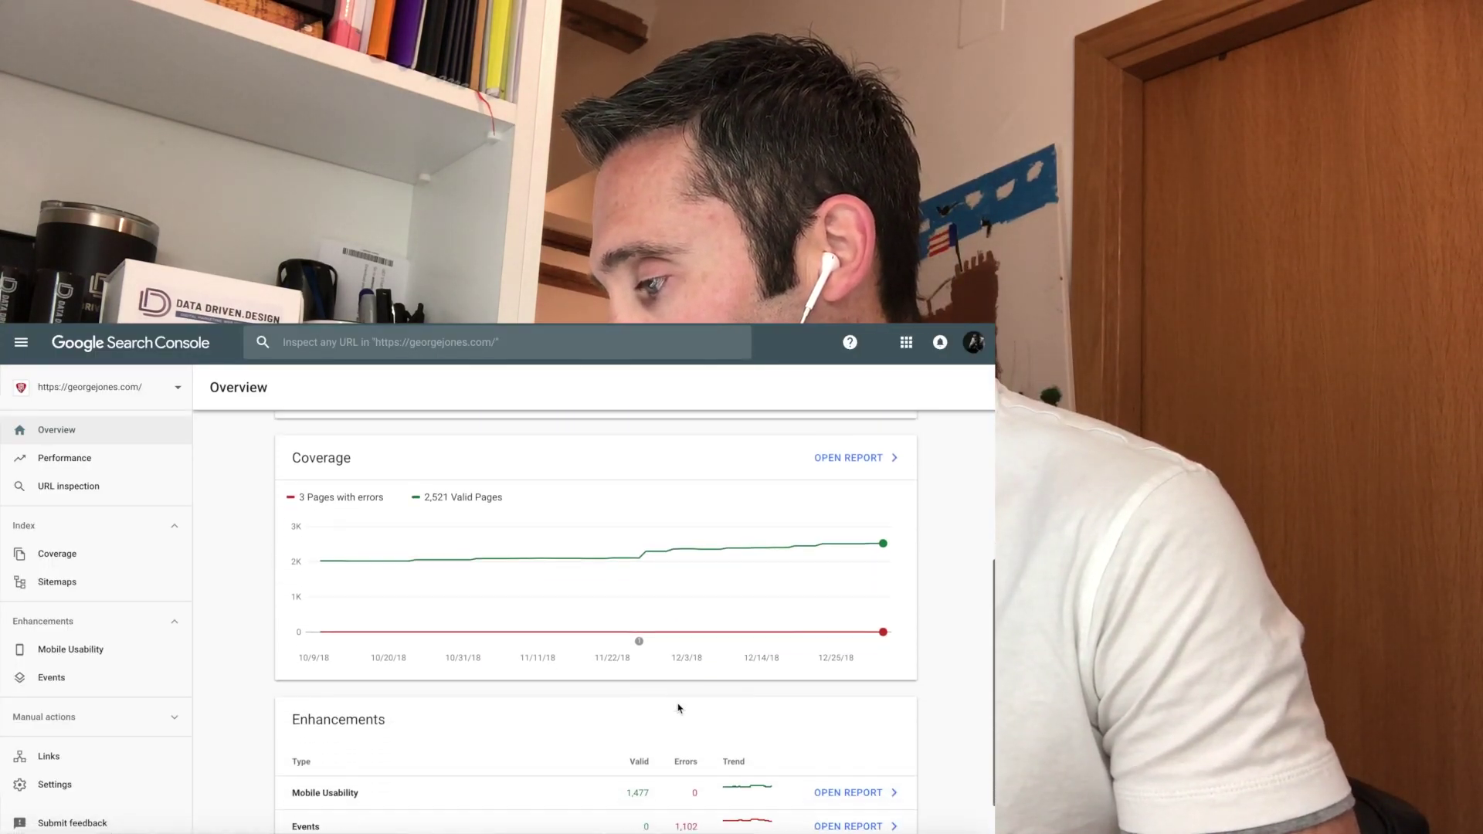
pyautogui.click(777, 502)
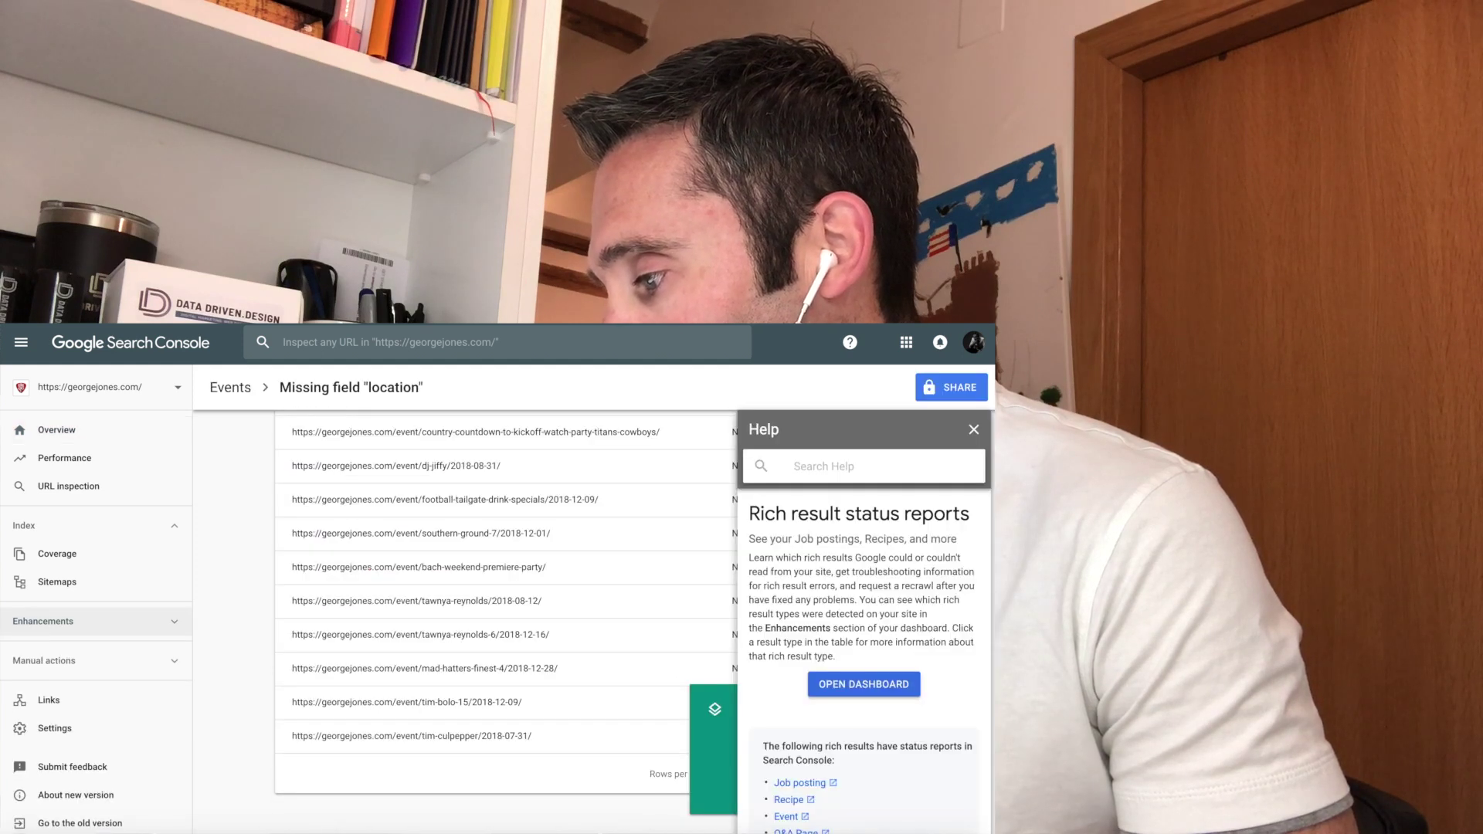
pyautogui.click(974, 431)
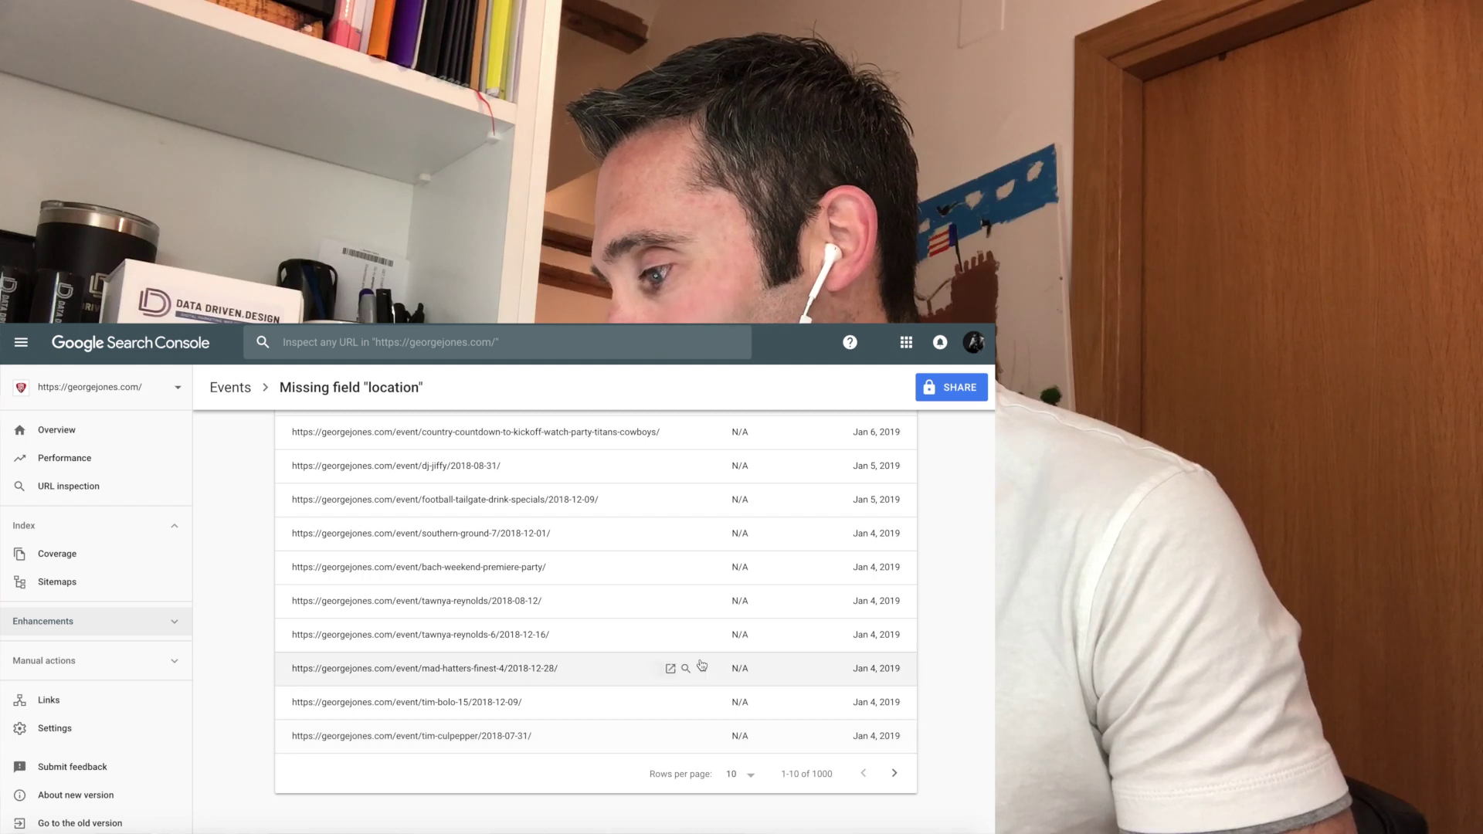
pyautogui.scroll(2, 734, 680)
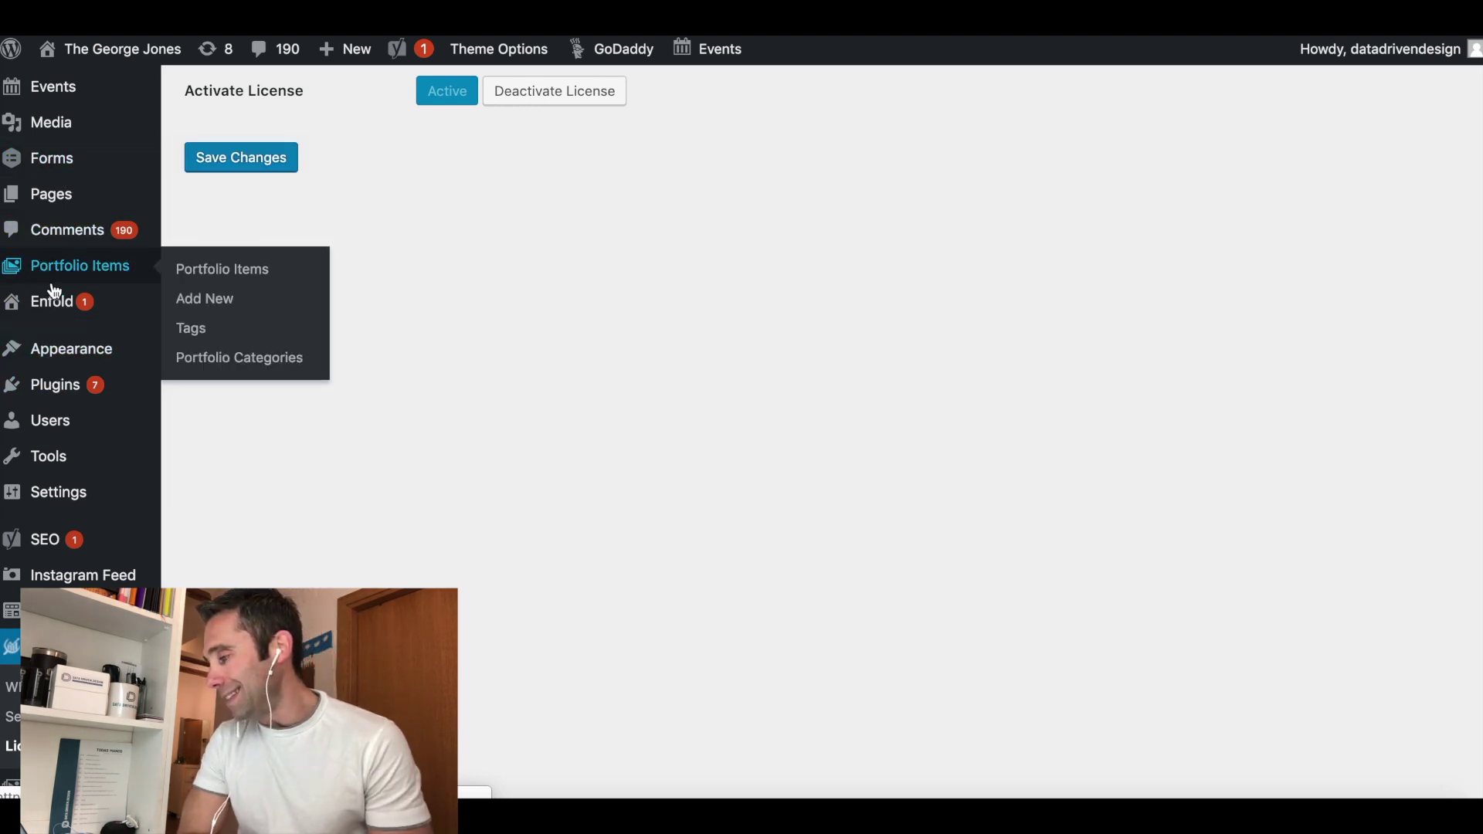
# Open the WordPress Events list showing all 1,537 event posts
pyautogui.moveTo(61, 99)
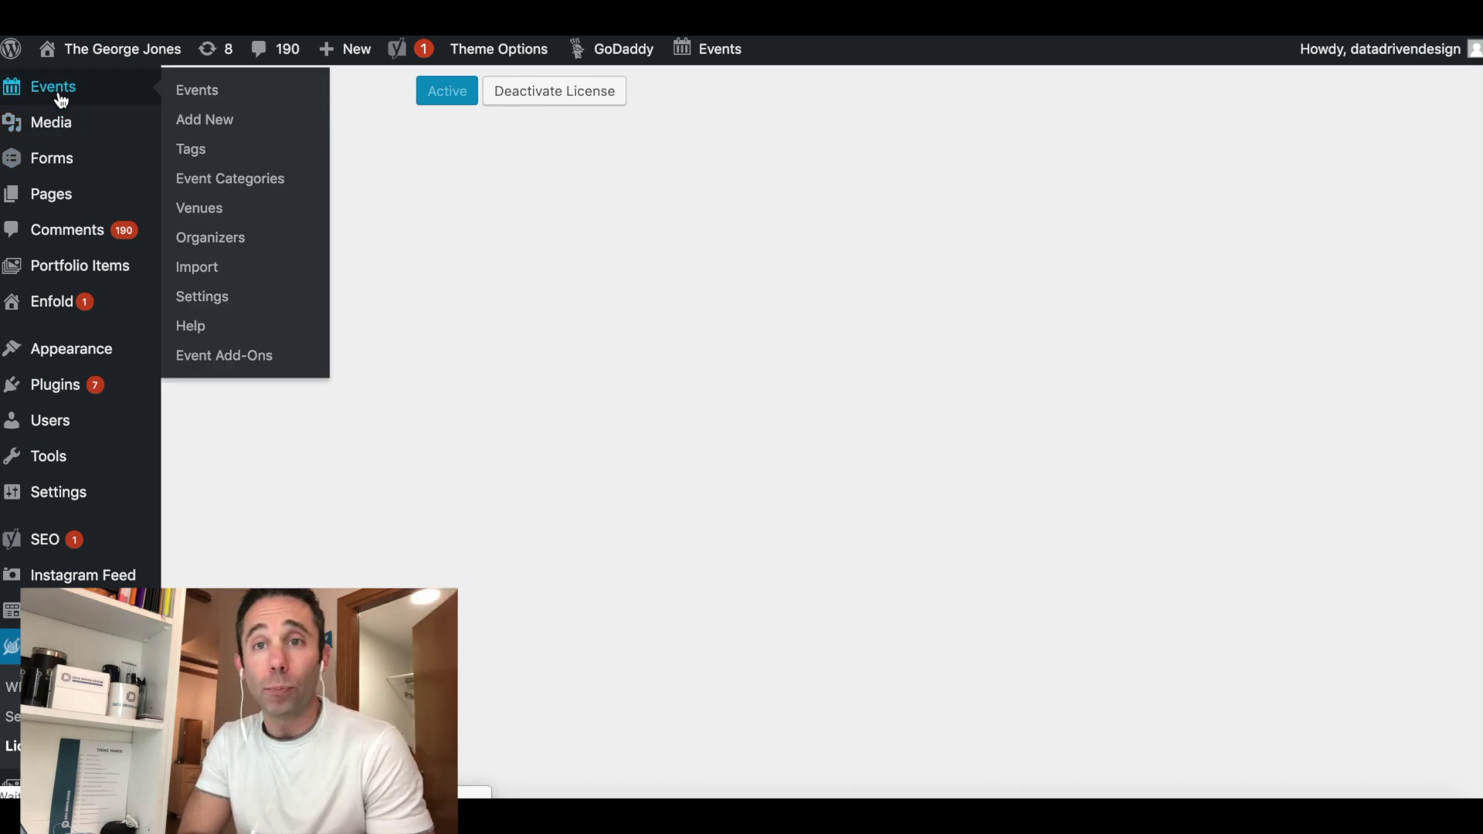
pyautogui.click(61, 99)
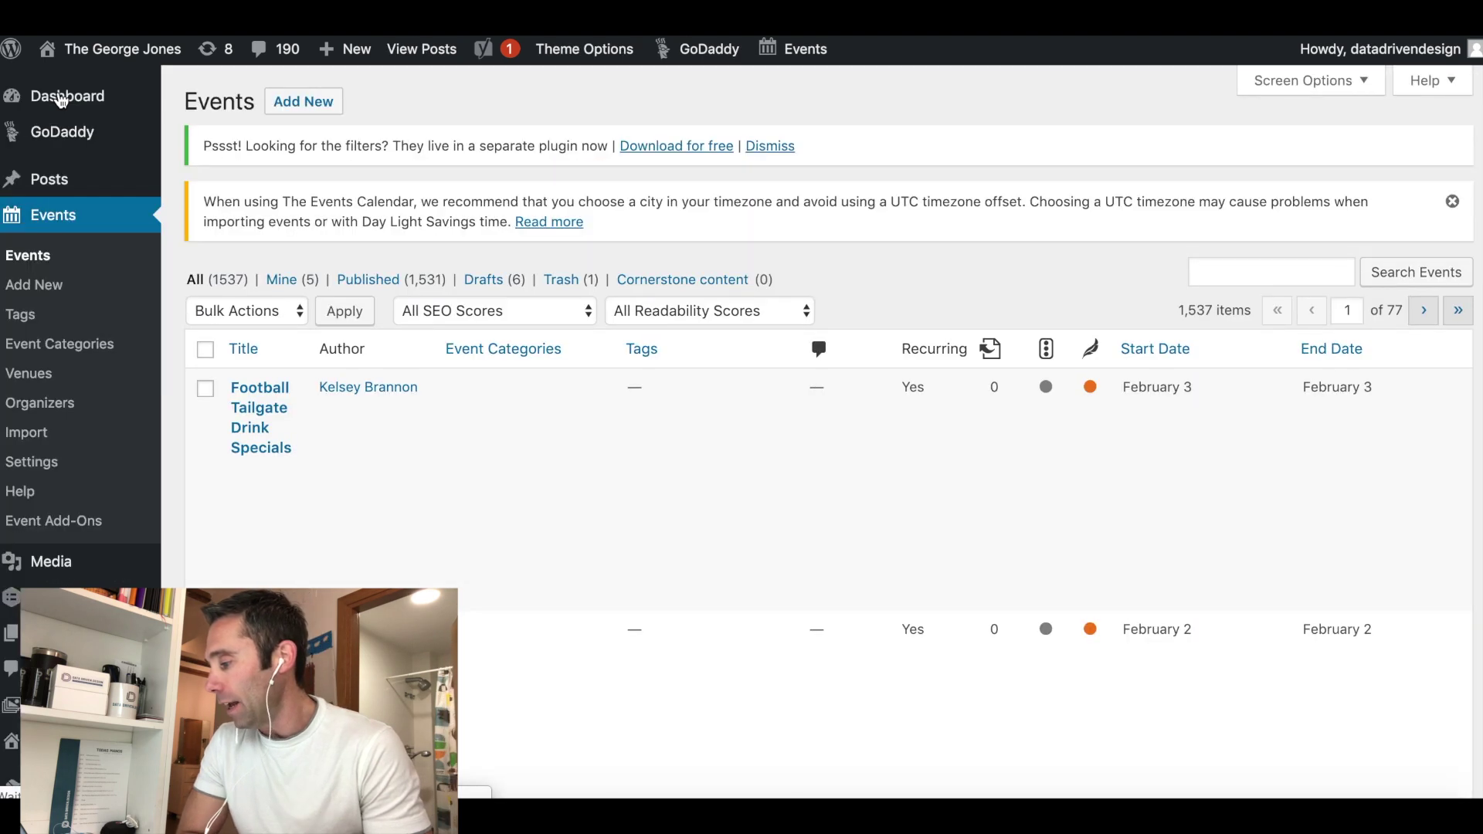
# Open the Football Tailgate Drink Specials event for editing and look over its venue settings
pyautogui.click(253, 421)
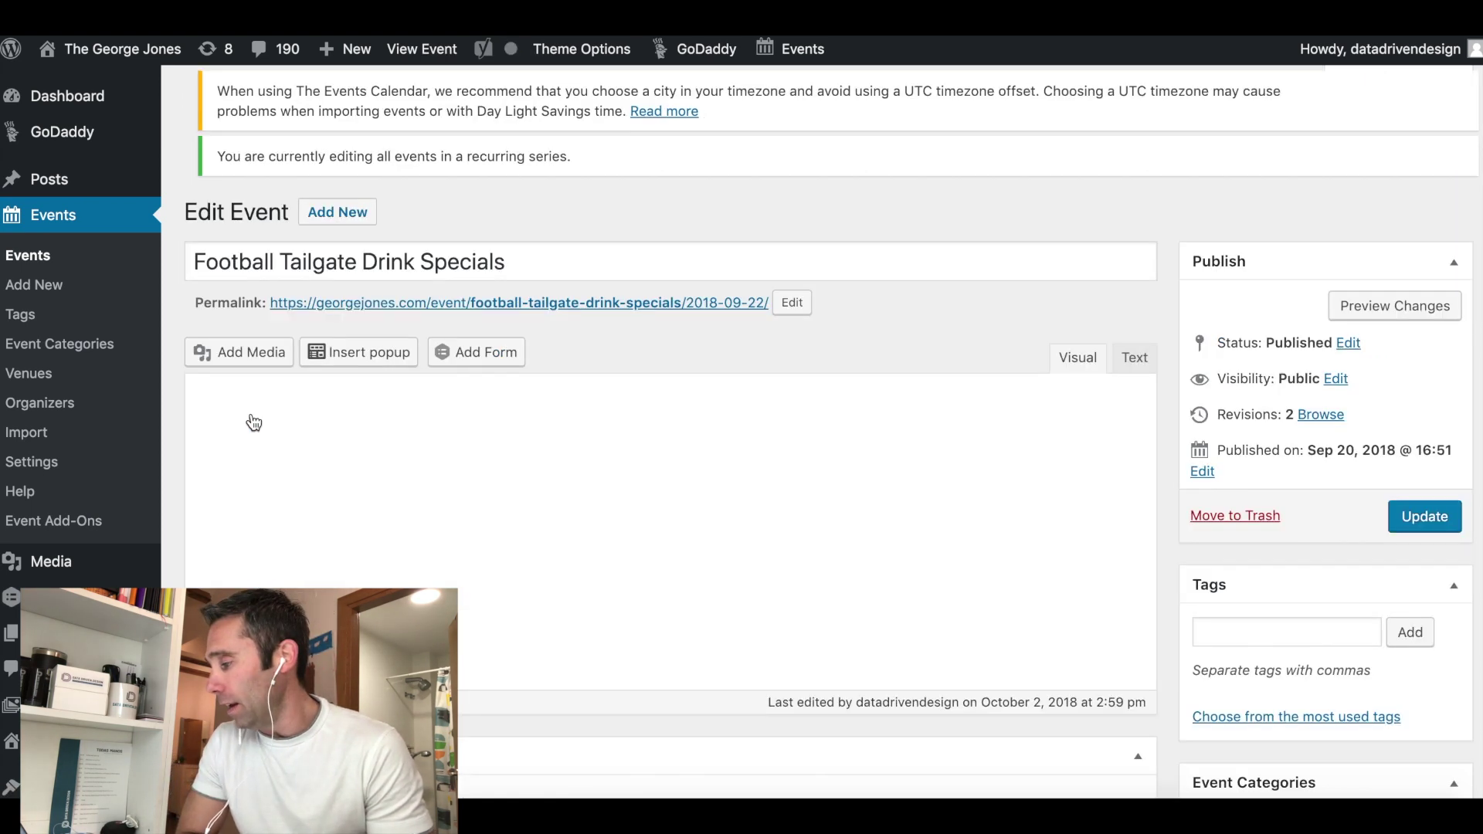
pyautogui.scroll(-10, 921, 512)
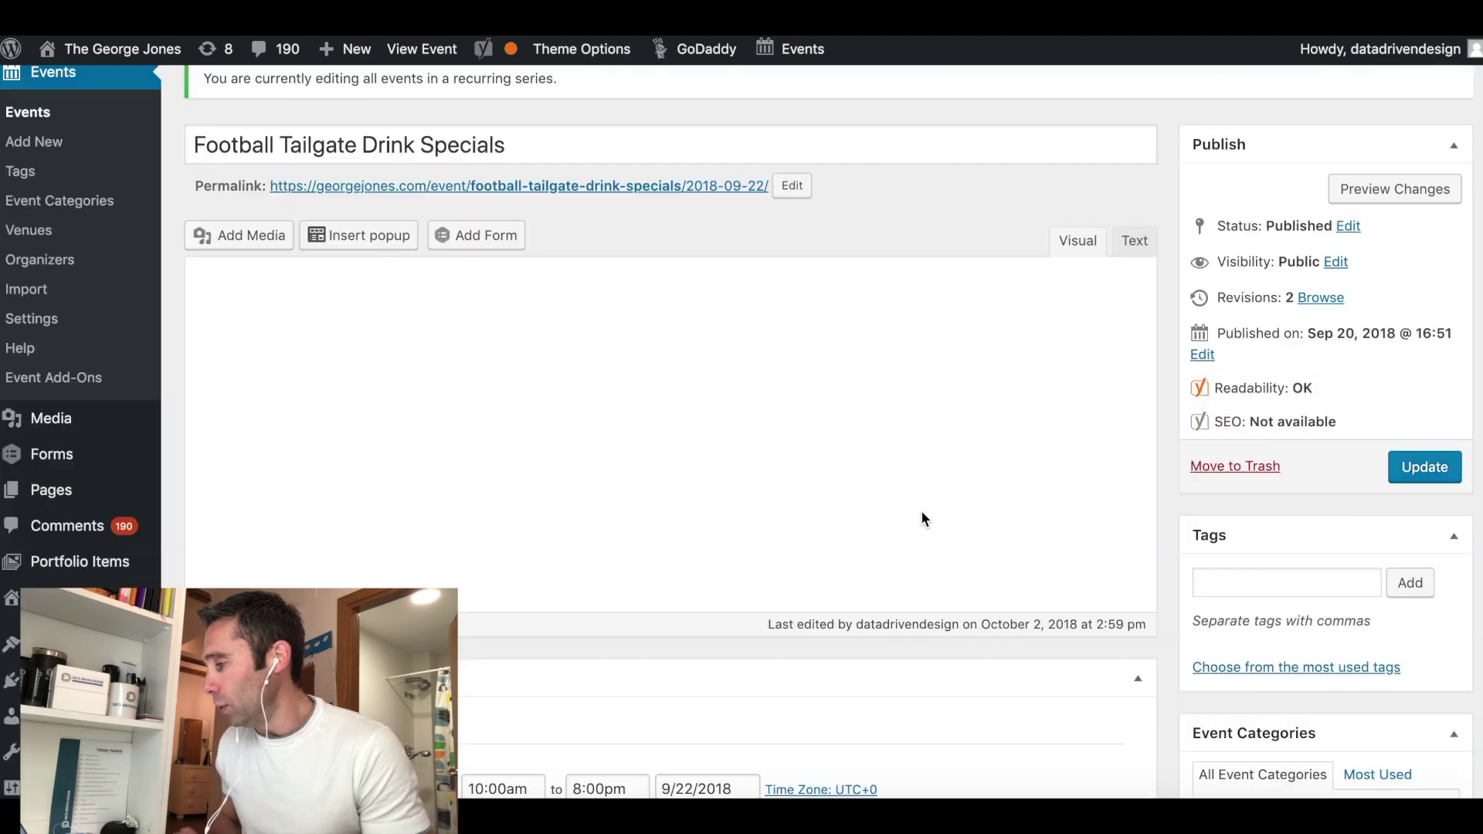
pyautogui.scroll(-15, 922, 512)
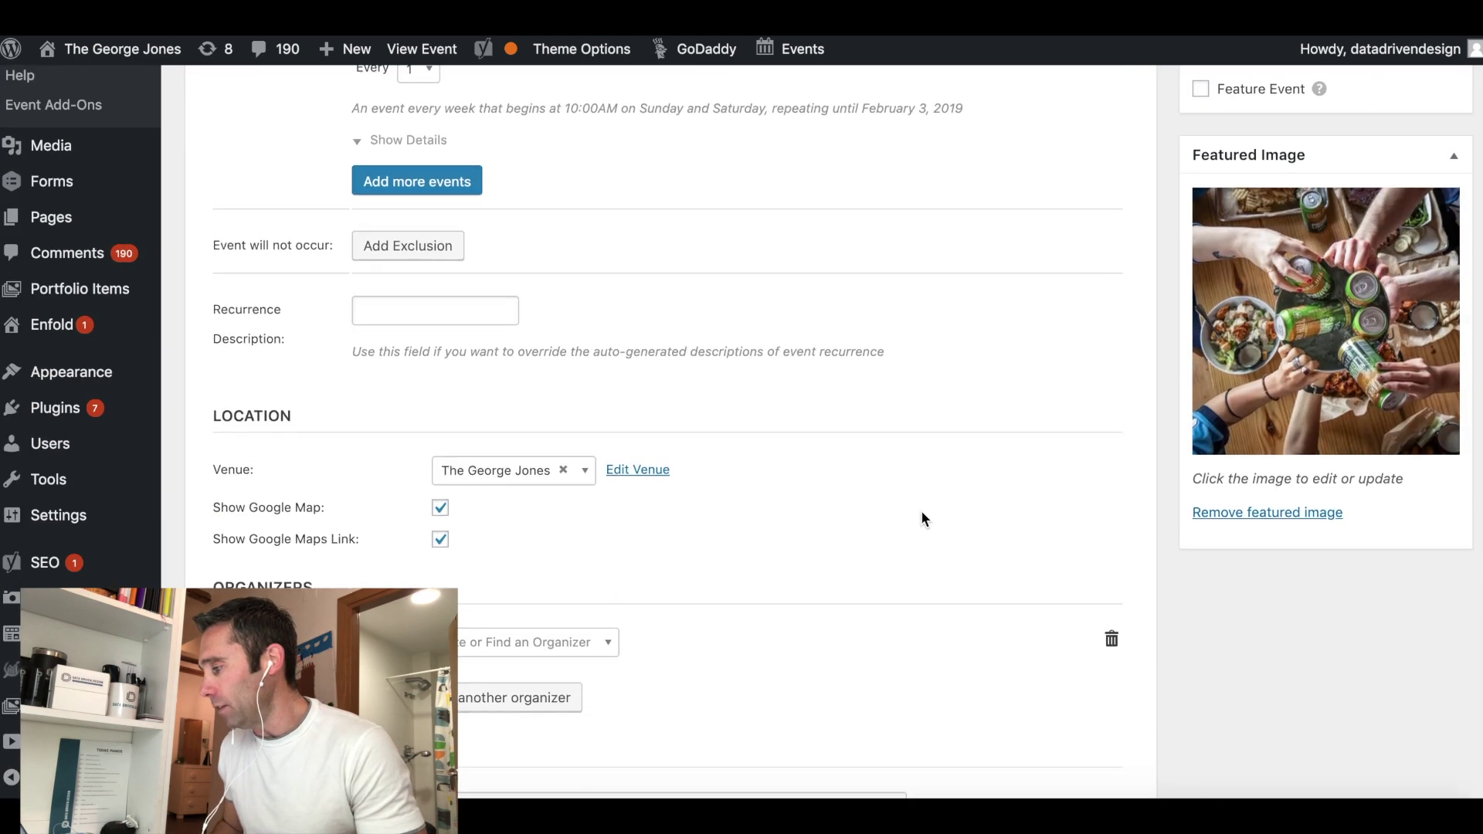
pyautogui.scroll(-15, 921, 518)
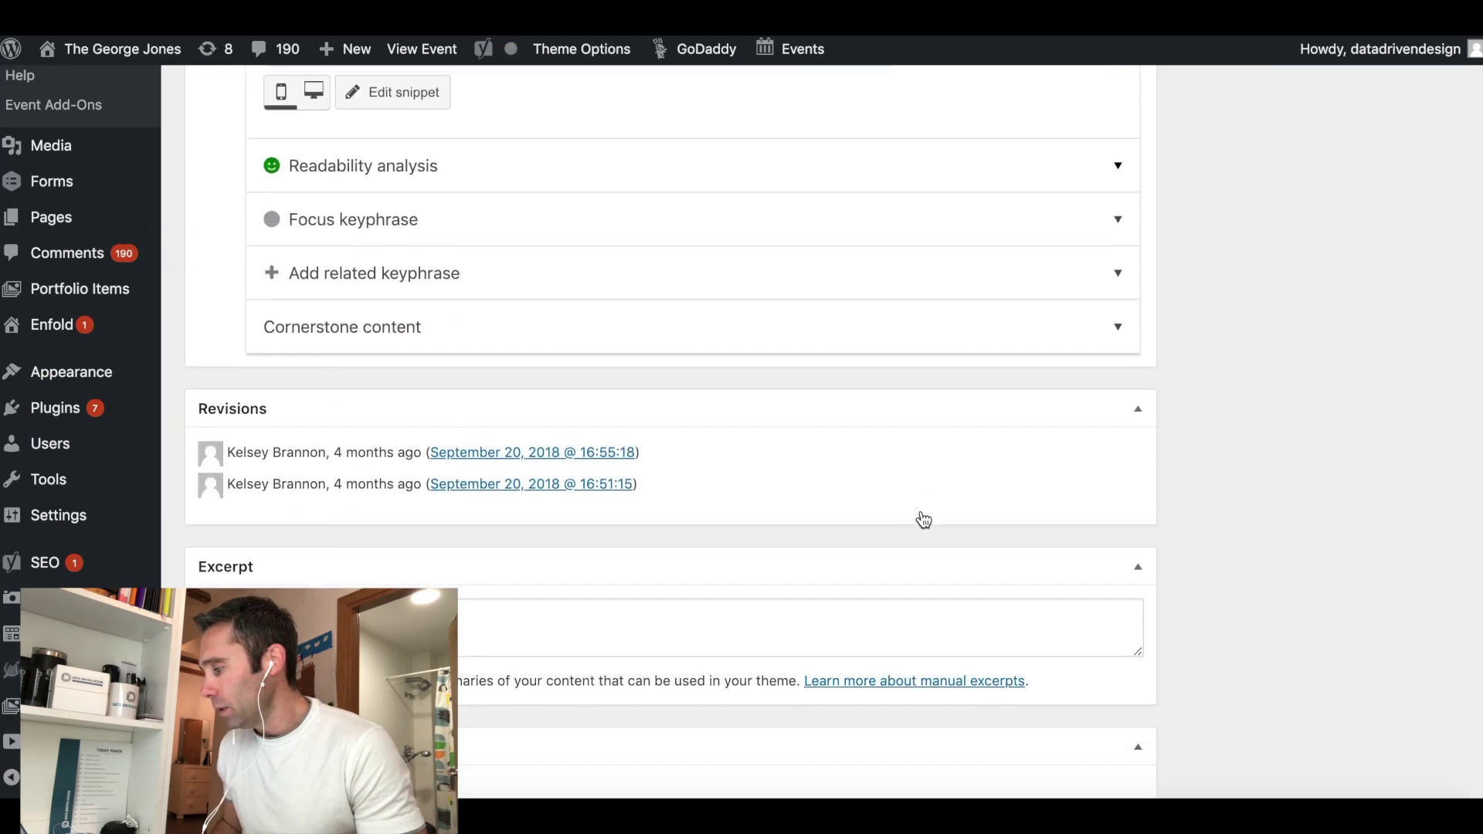
pyautogui.scroll(-2, 923, 517)
pyautogui.scroll(15, 923, 517)
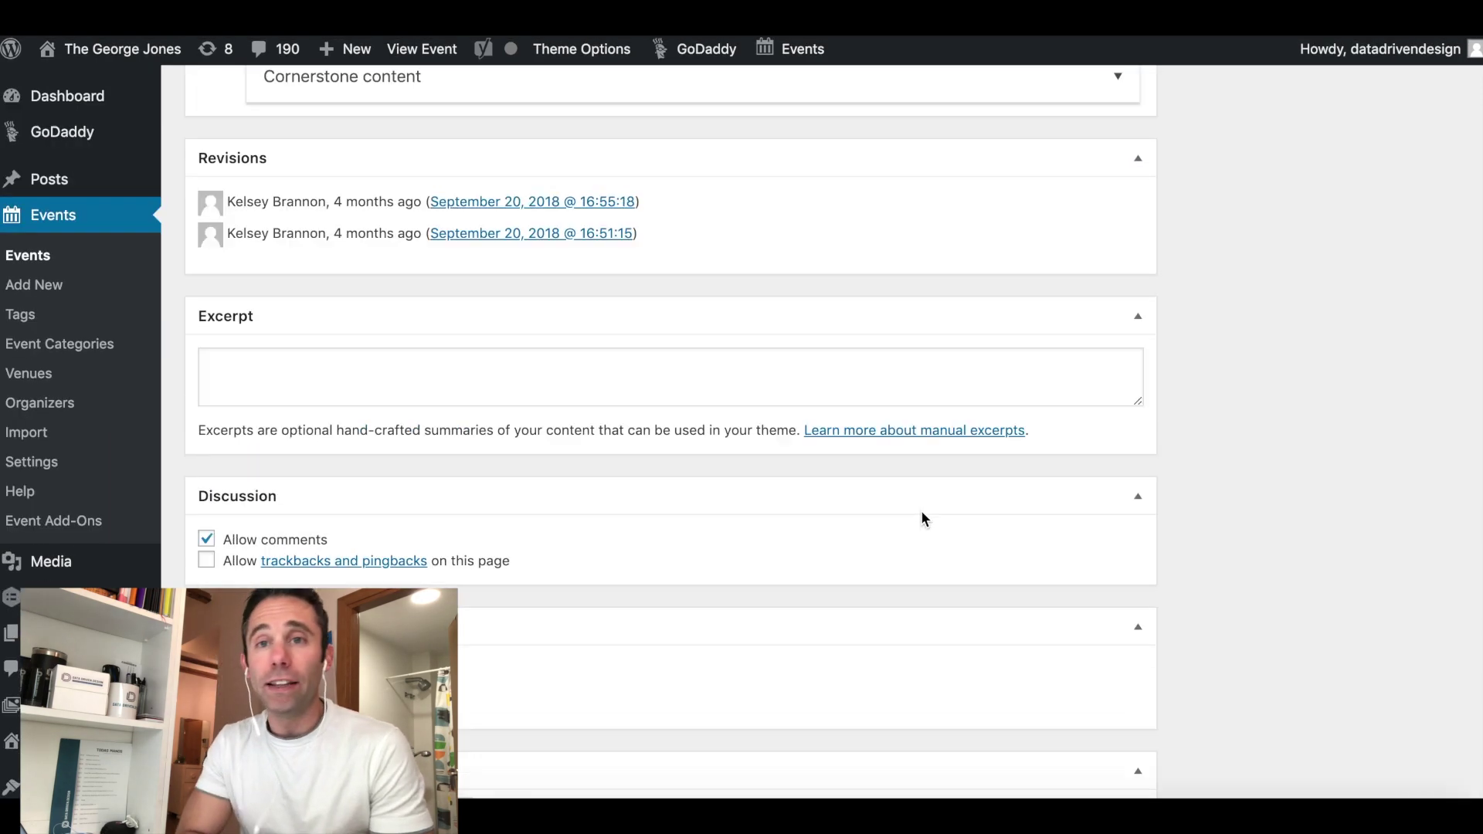
pyautogui.scroll(15, 924, 519)
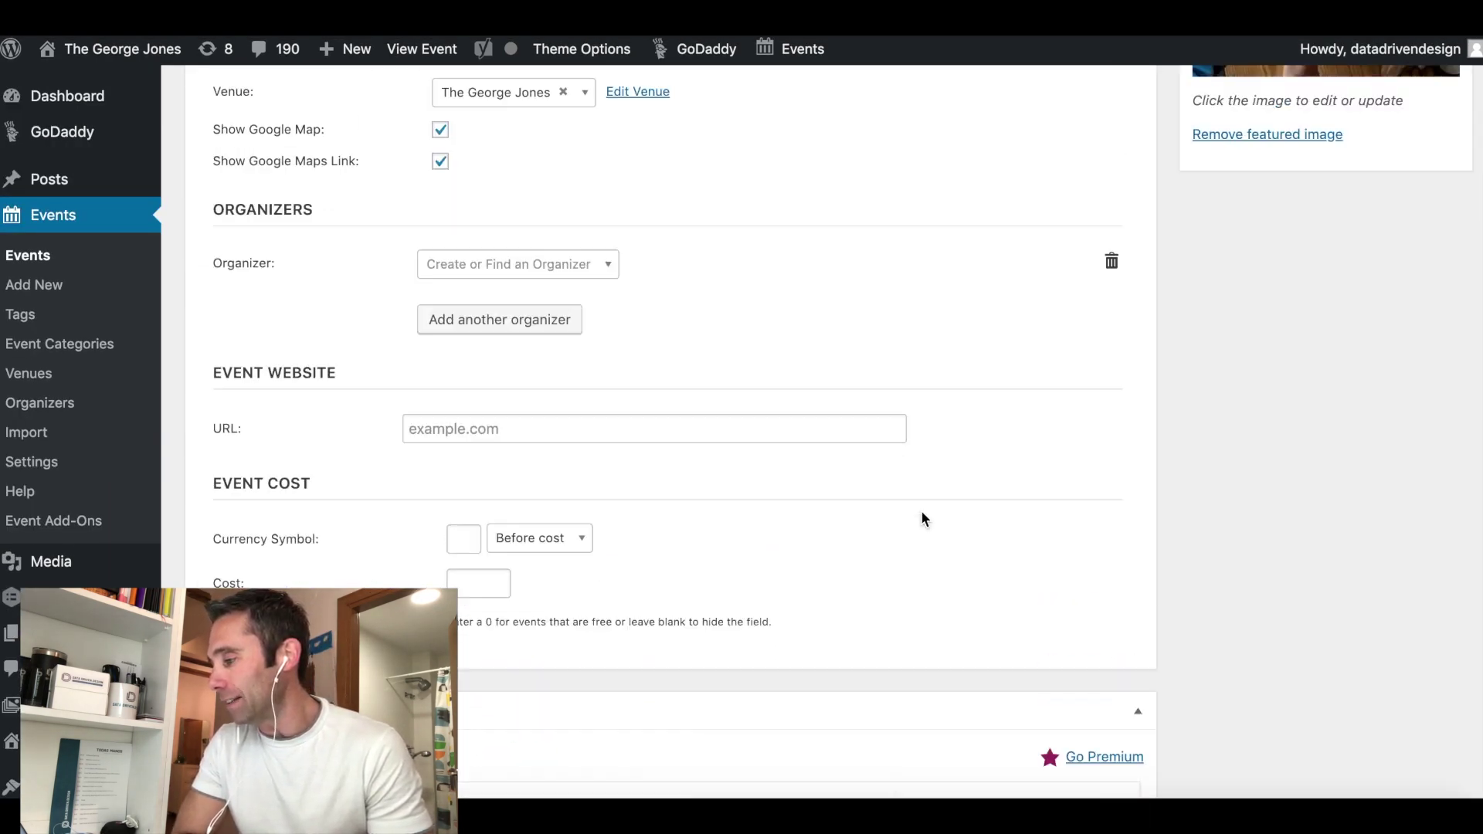
pyautogui.scroll(15, 921, 513)
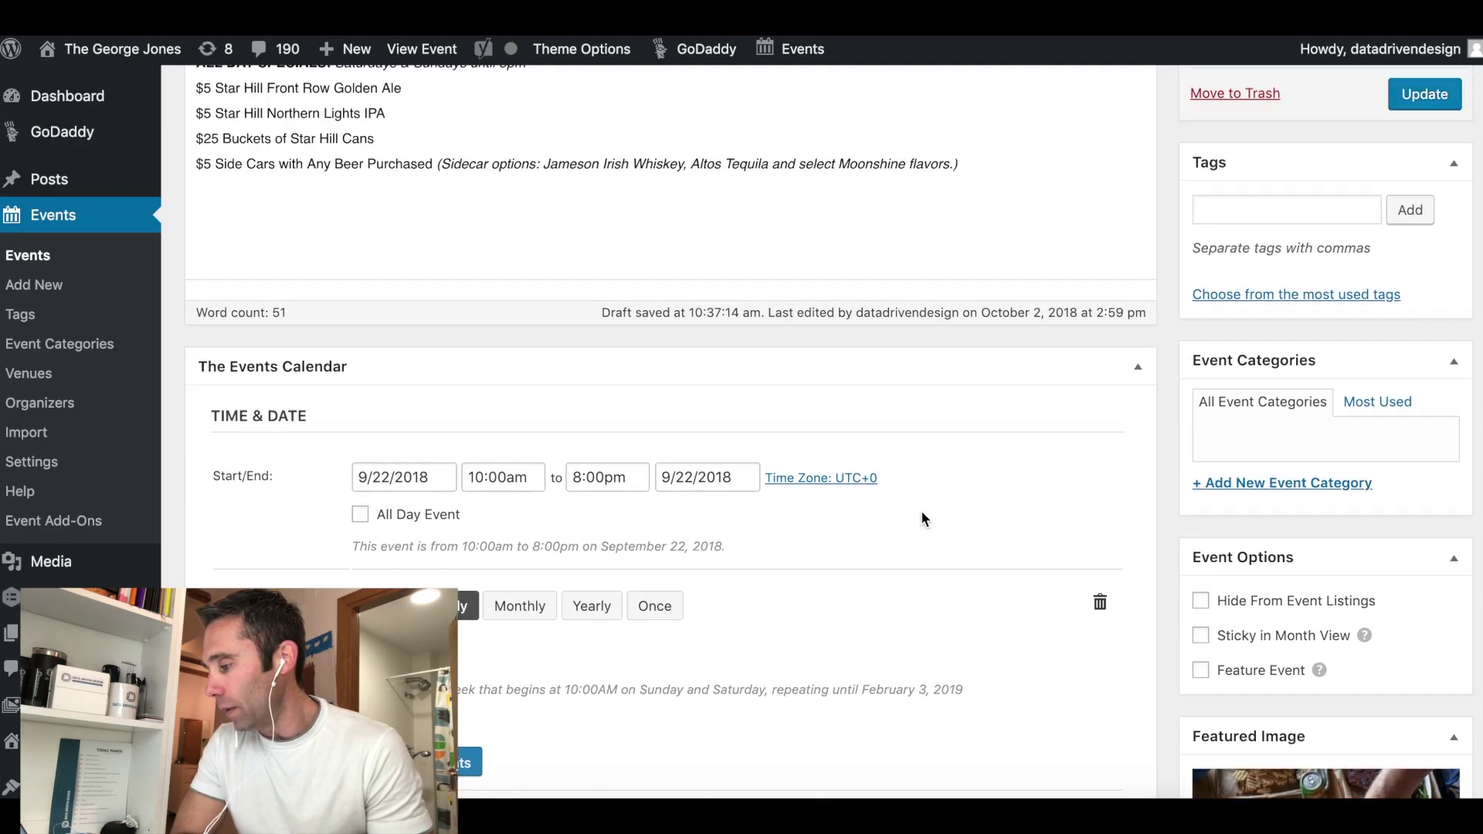
pyautogui.scroll(3, 921, 510)
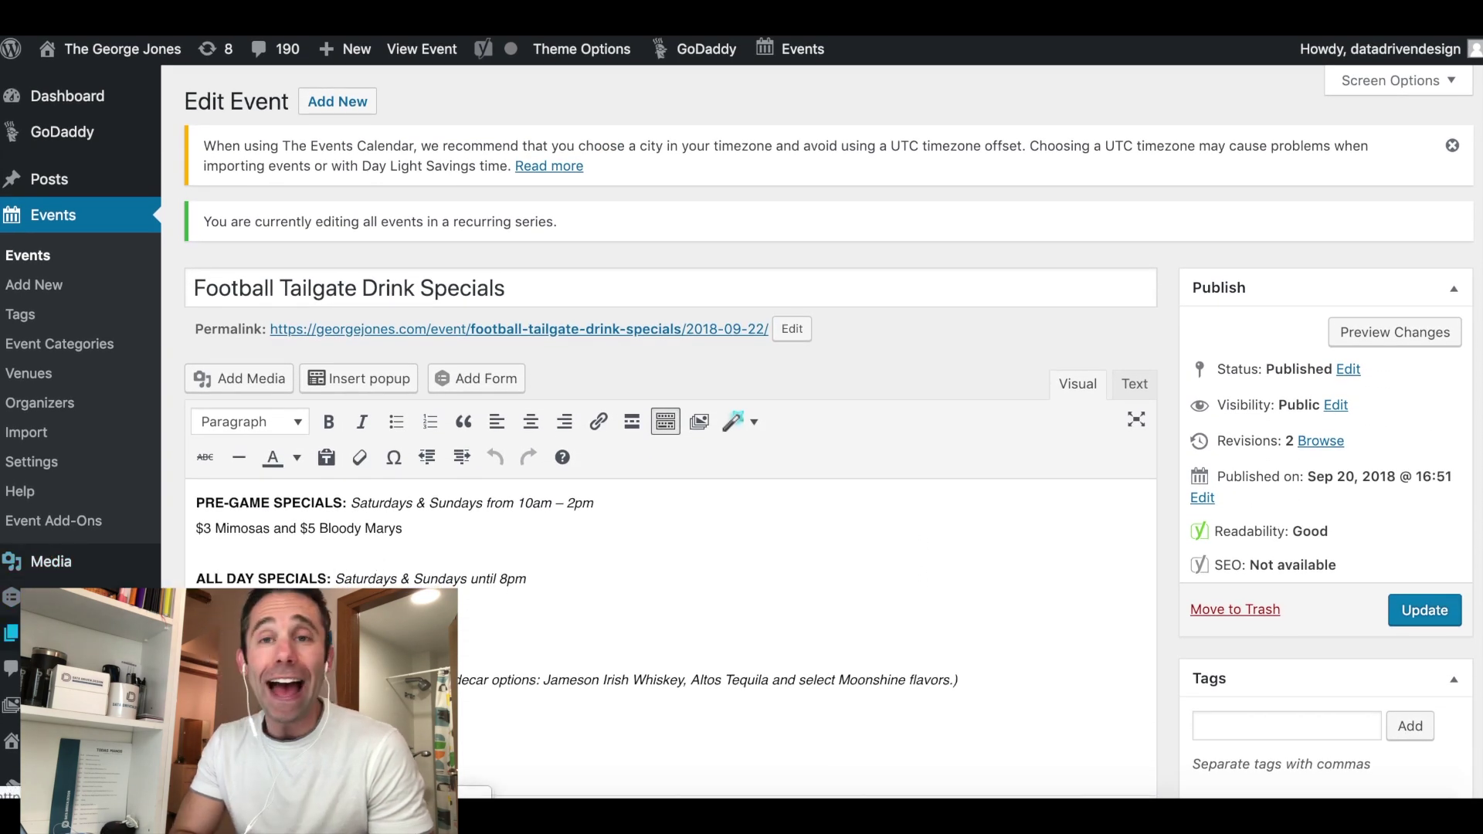
pyautogui.scroll(-1, 737, 433)
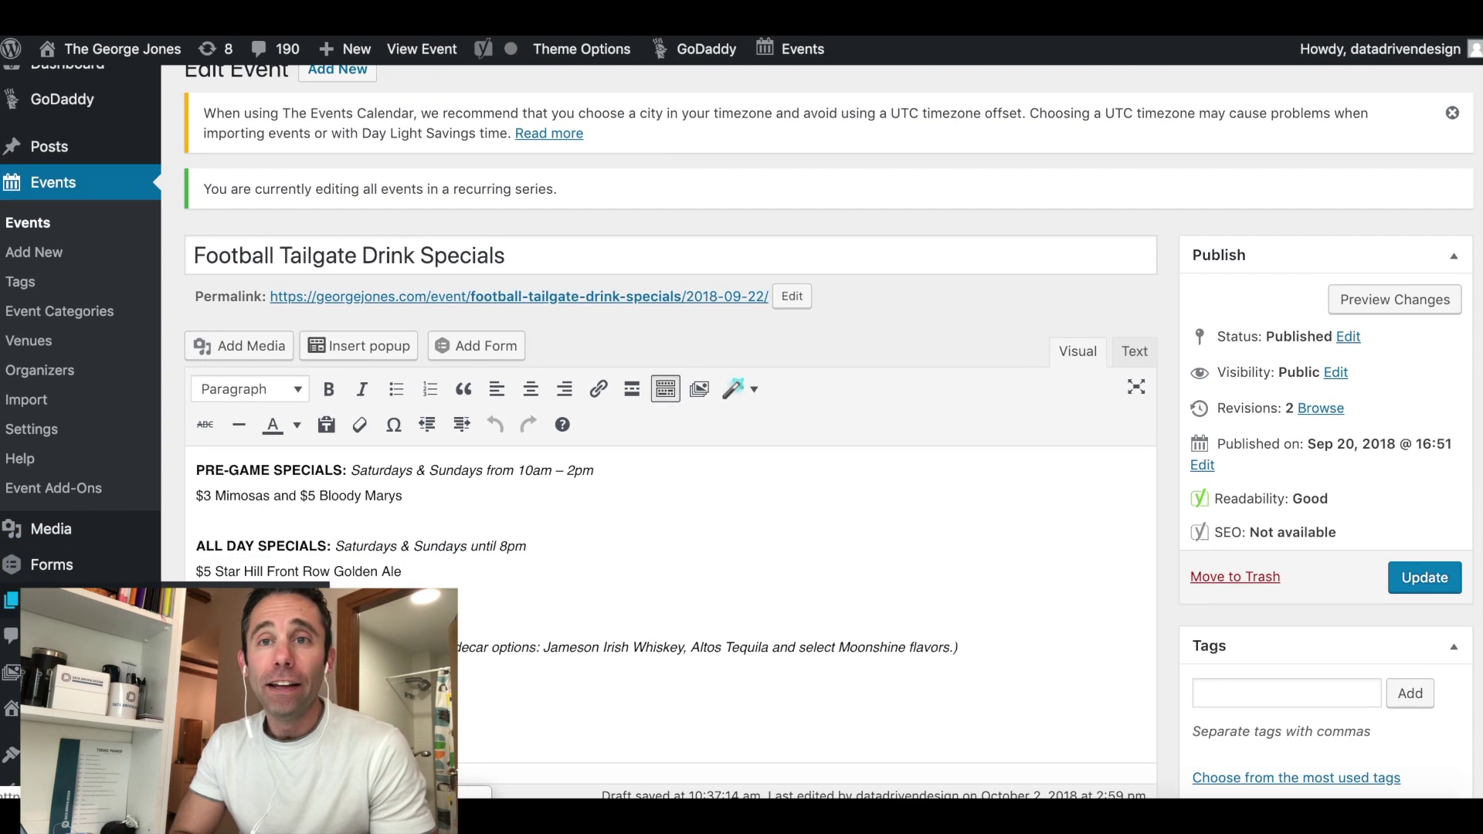
# Open the Events Add-Ons page and look through the add-on cards
pyautogui.click(90, 497)
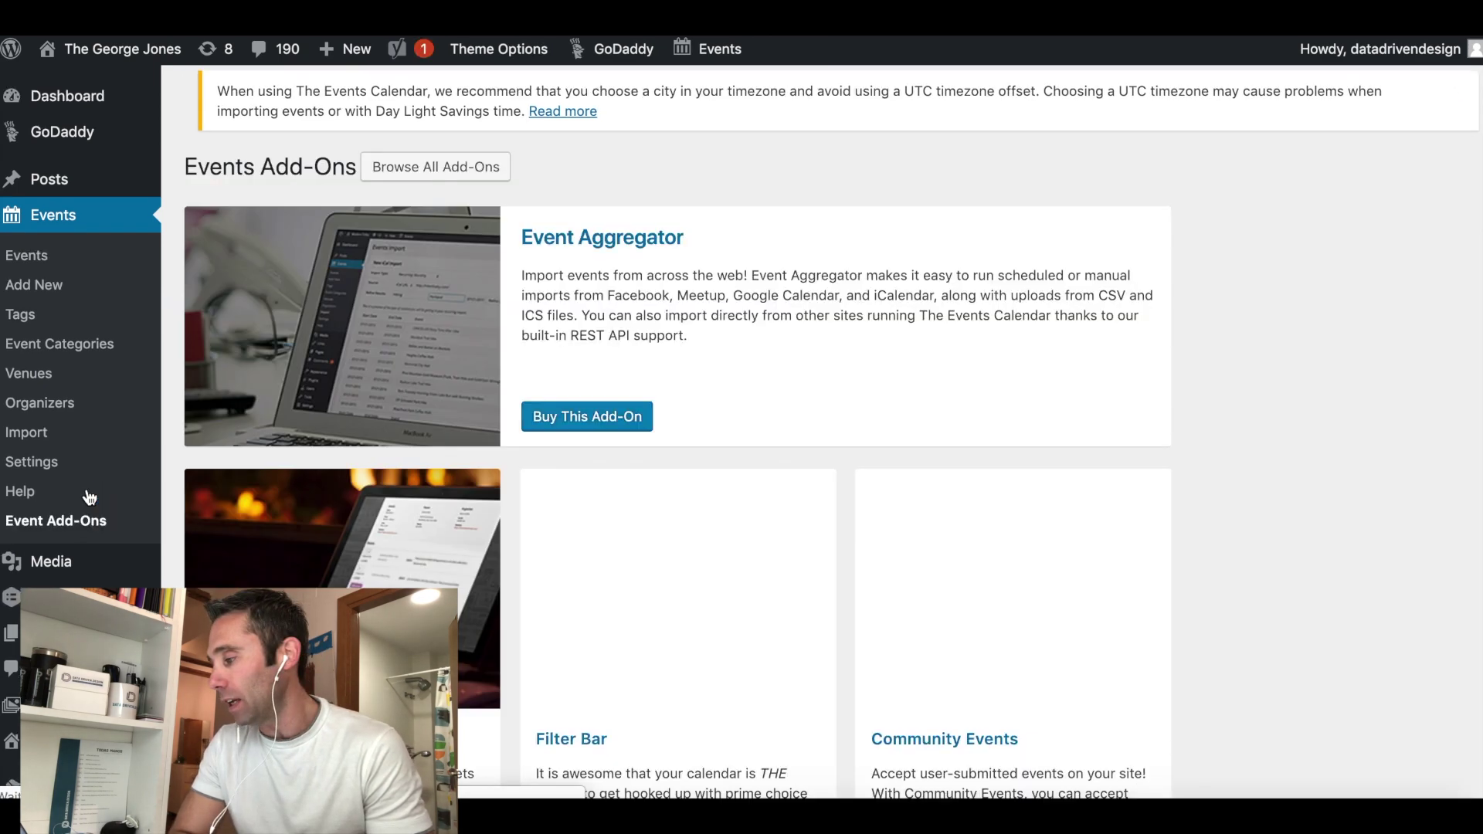
pyautogui.scroll(-2, 746, 576)
pyautogui.scroll(-2, 746, 575)
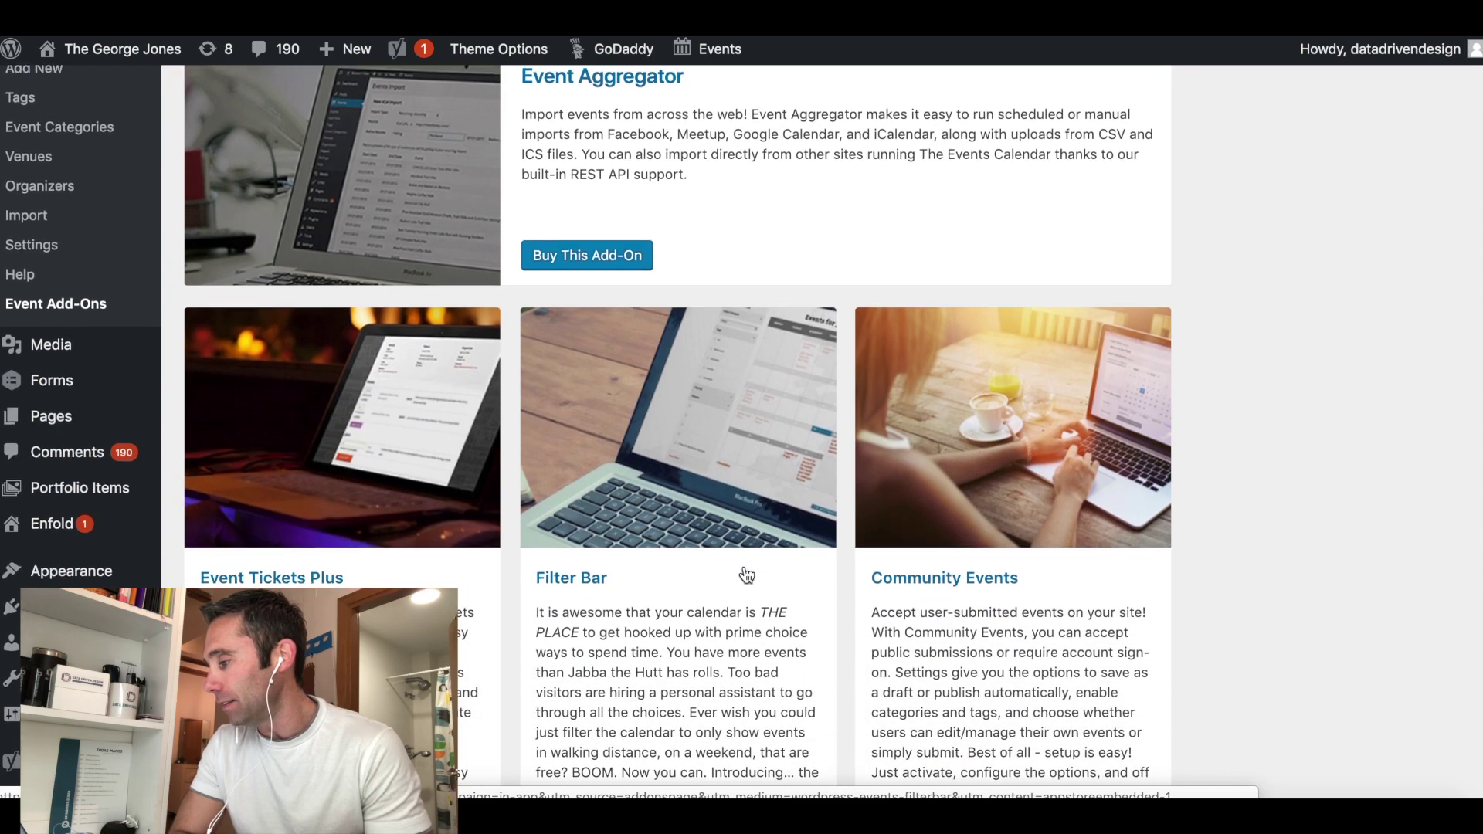
pyautogui.scroll(3, 746, 575)
pyautogui.scroll(-6, 746, 576)
pyautogui.scroll(-6, 746, 575)
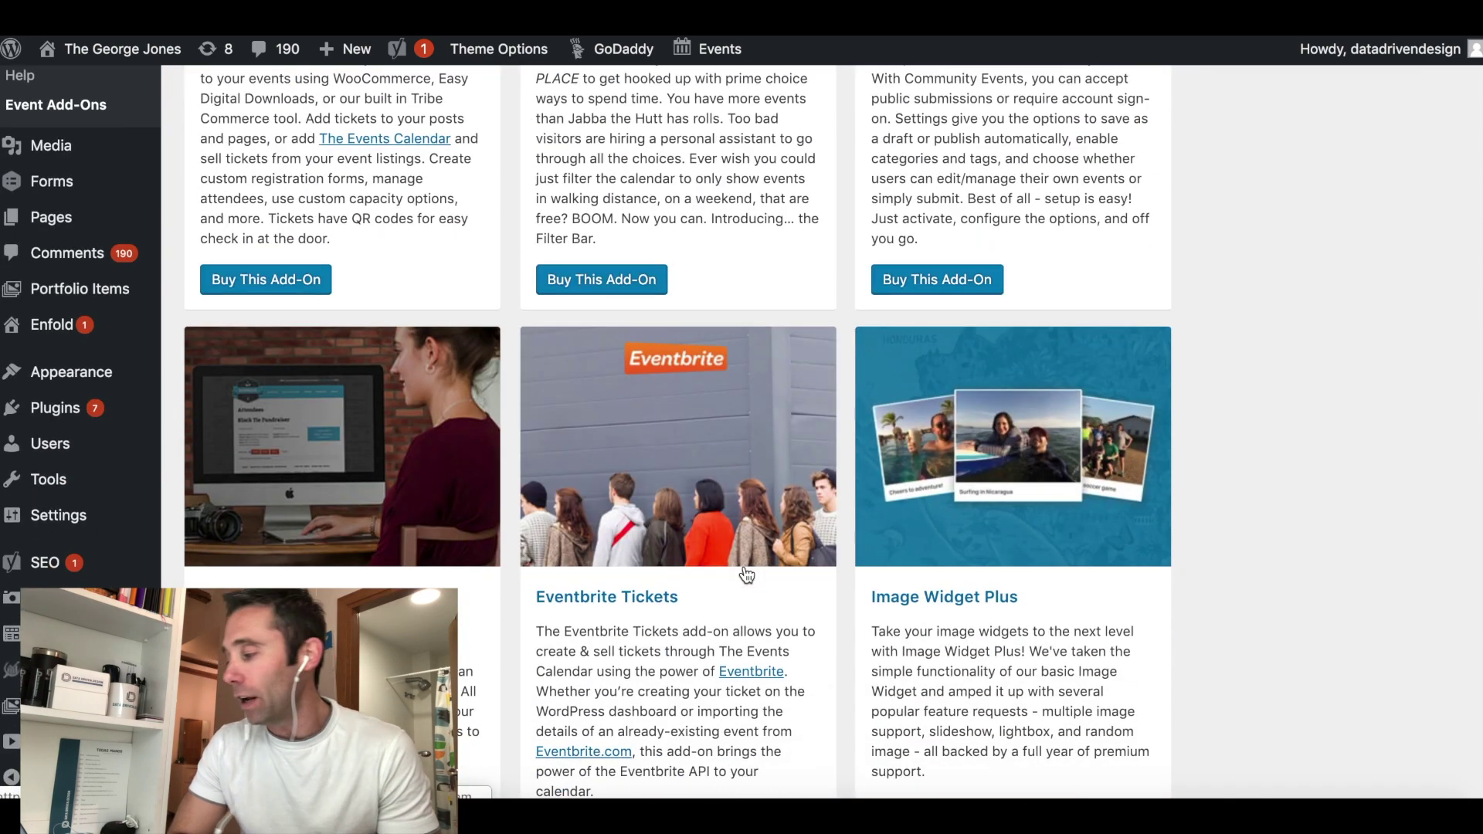
pyautogui.scroll(-3, 746, 569)
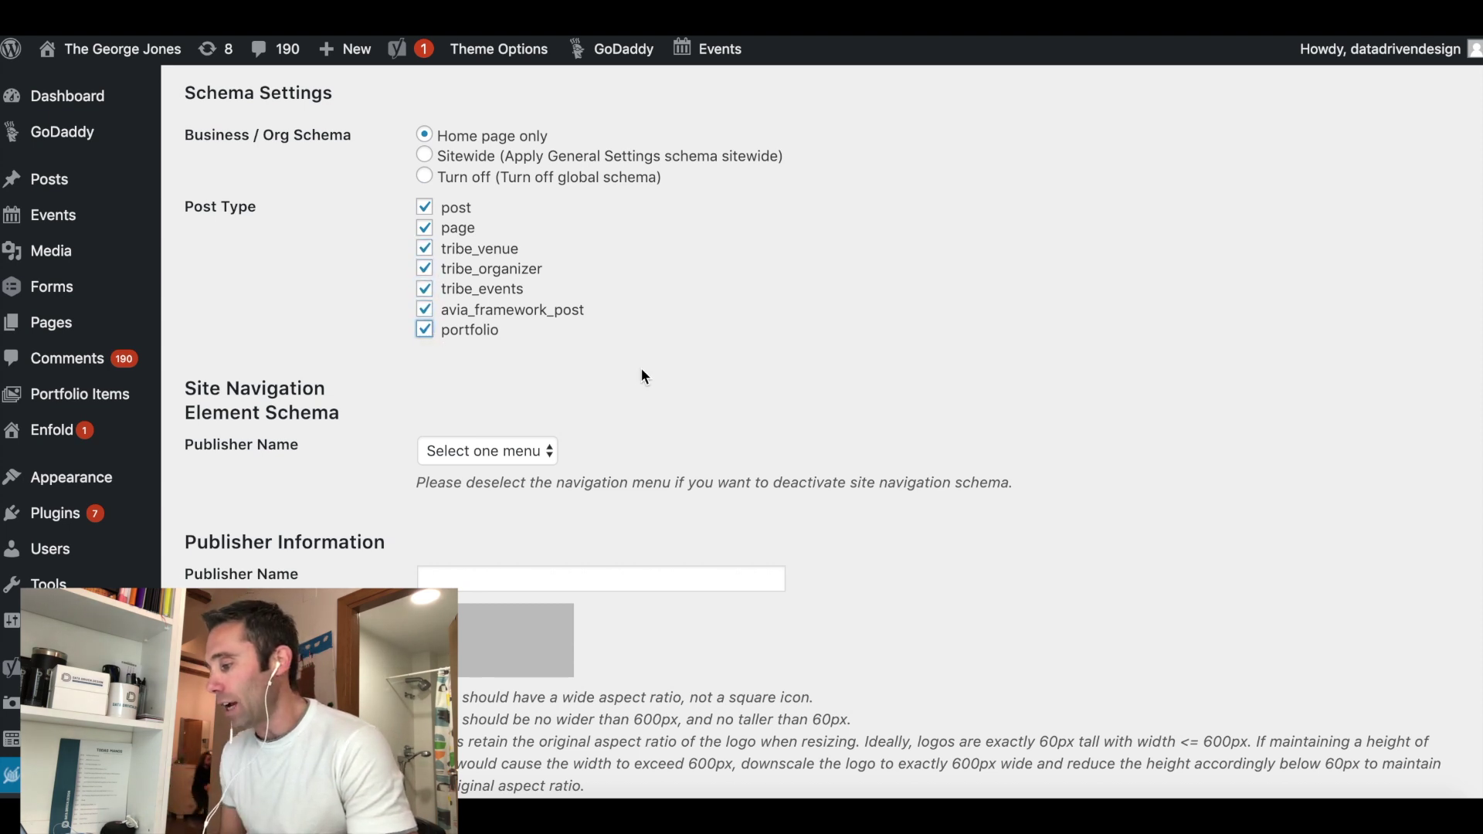
# Review the WP SEO Schema settings with all seven post types ticked and Business / Org Schema on Home page only
pyautogui.scroll(-5, 752, 410)
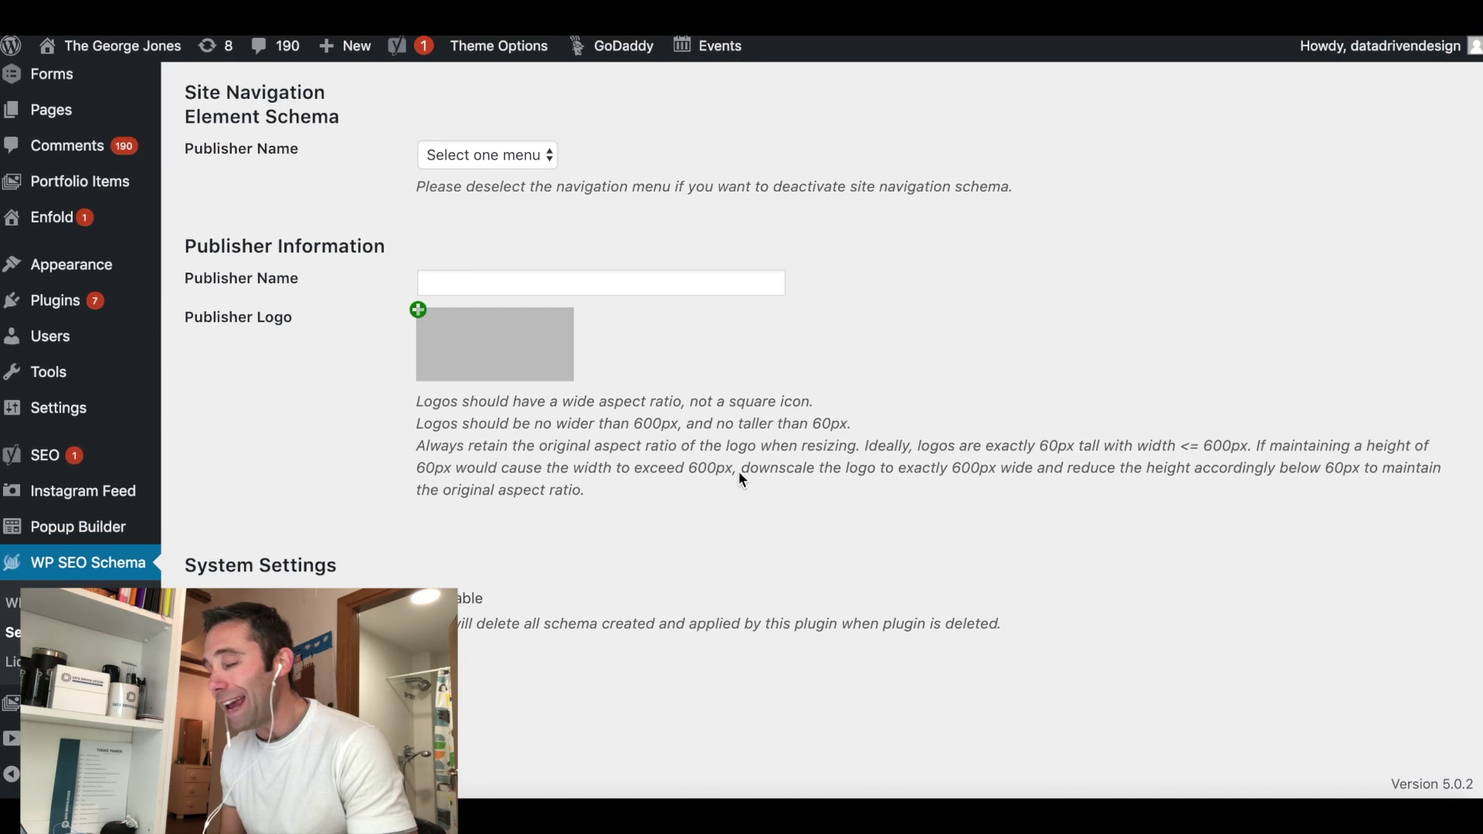
pyautogui.scroll(1, 739, 478)
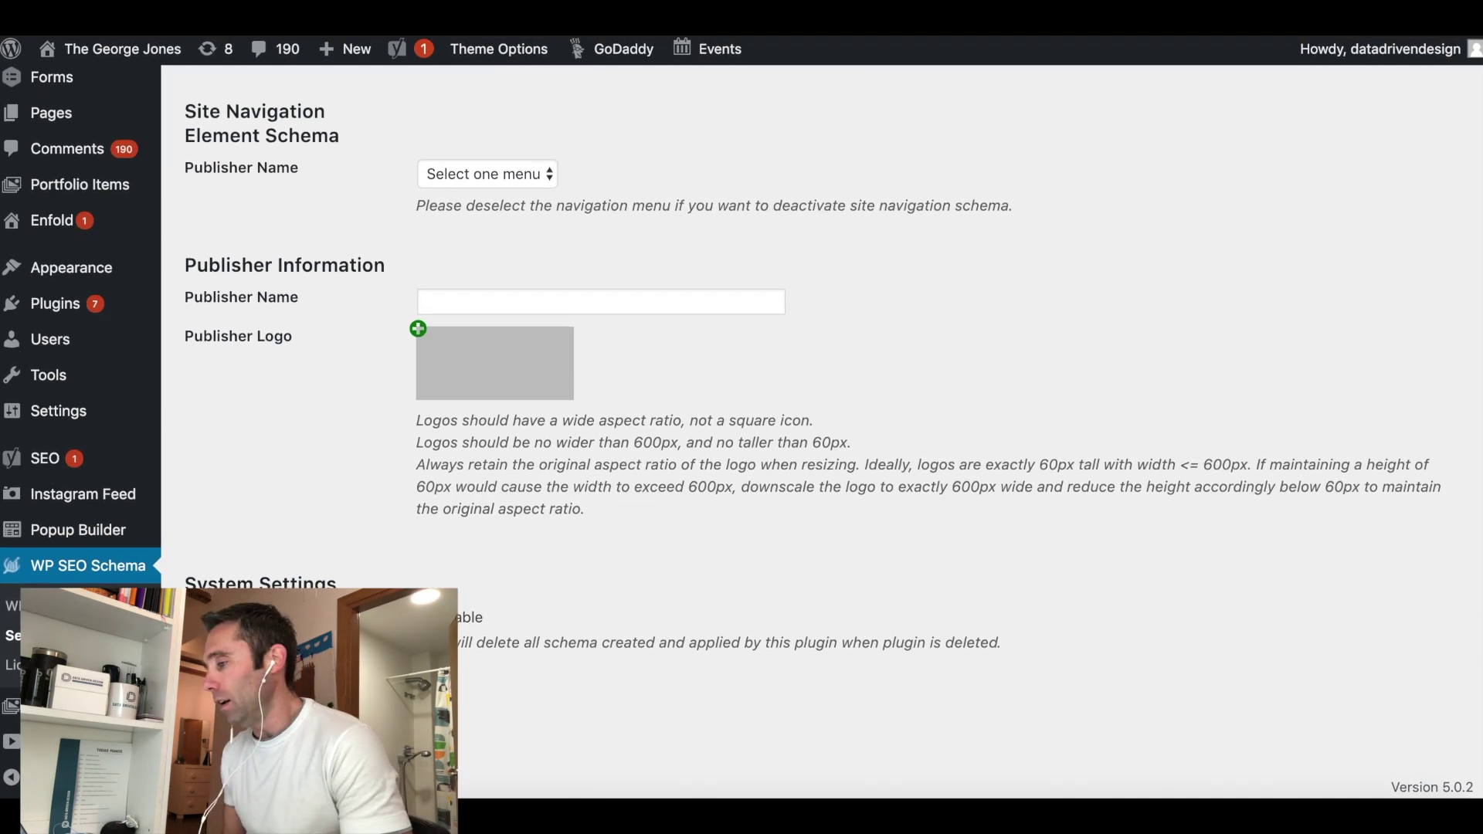
pyautogui.scroll(-1, 830, 441)
pyautogui.scroll(5, 830, 441)
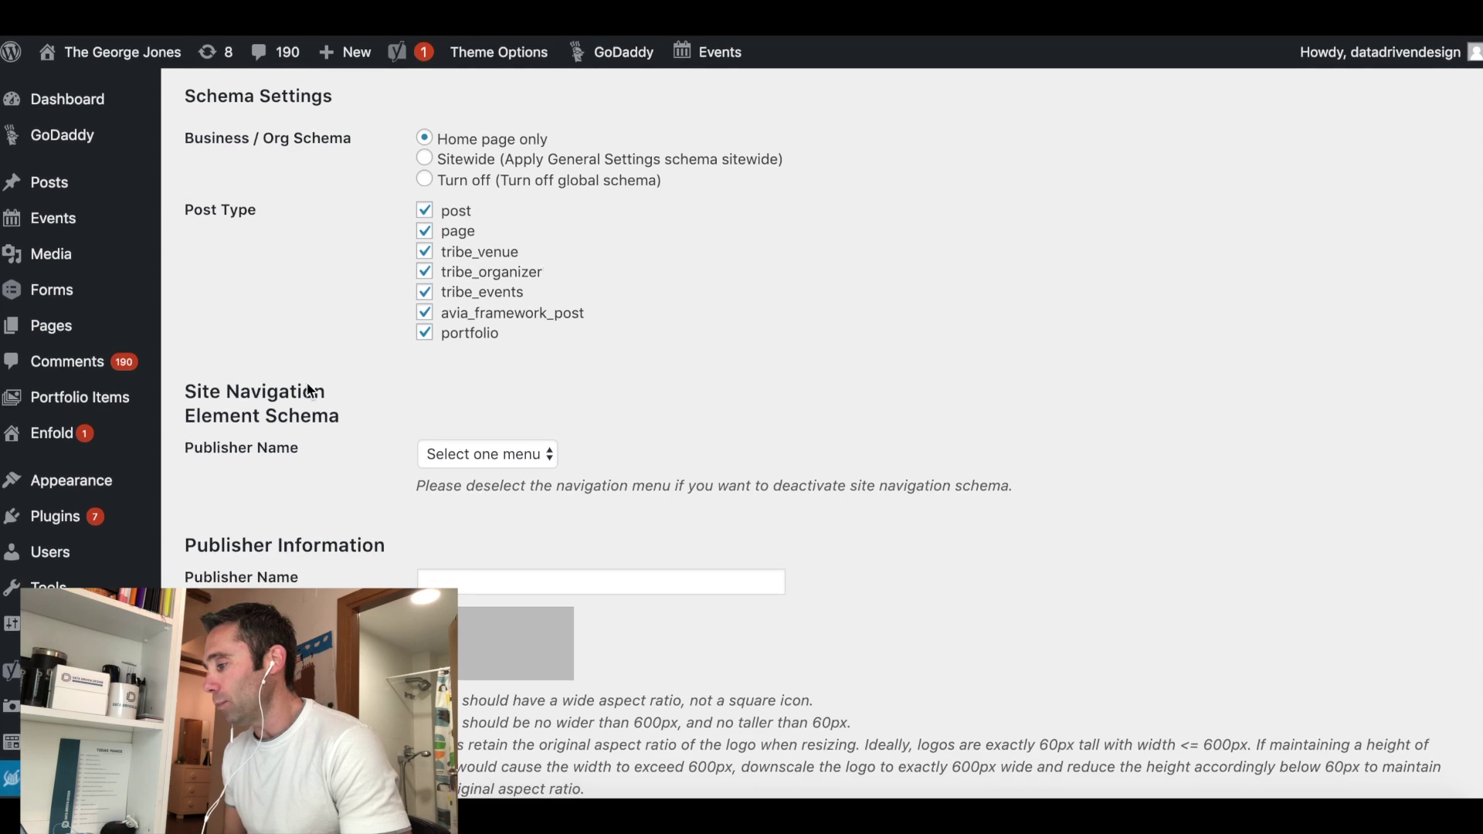
pyautogui.moveTo(102, 218)
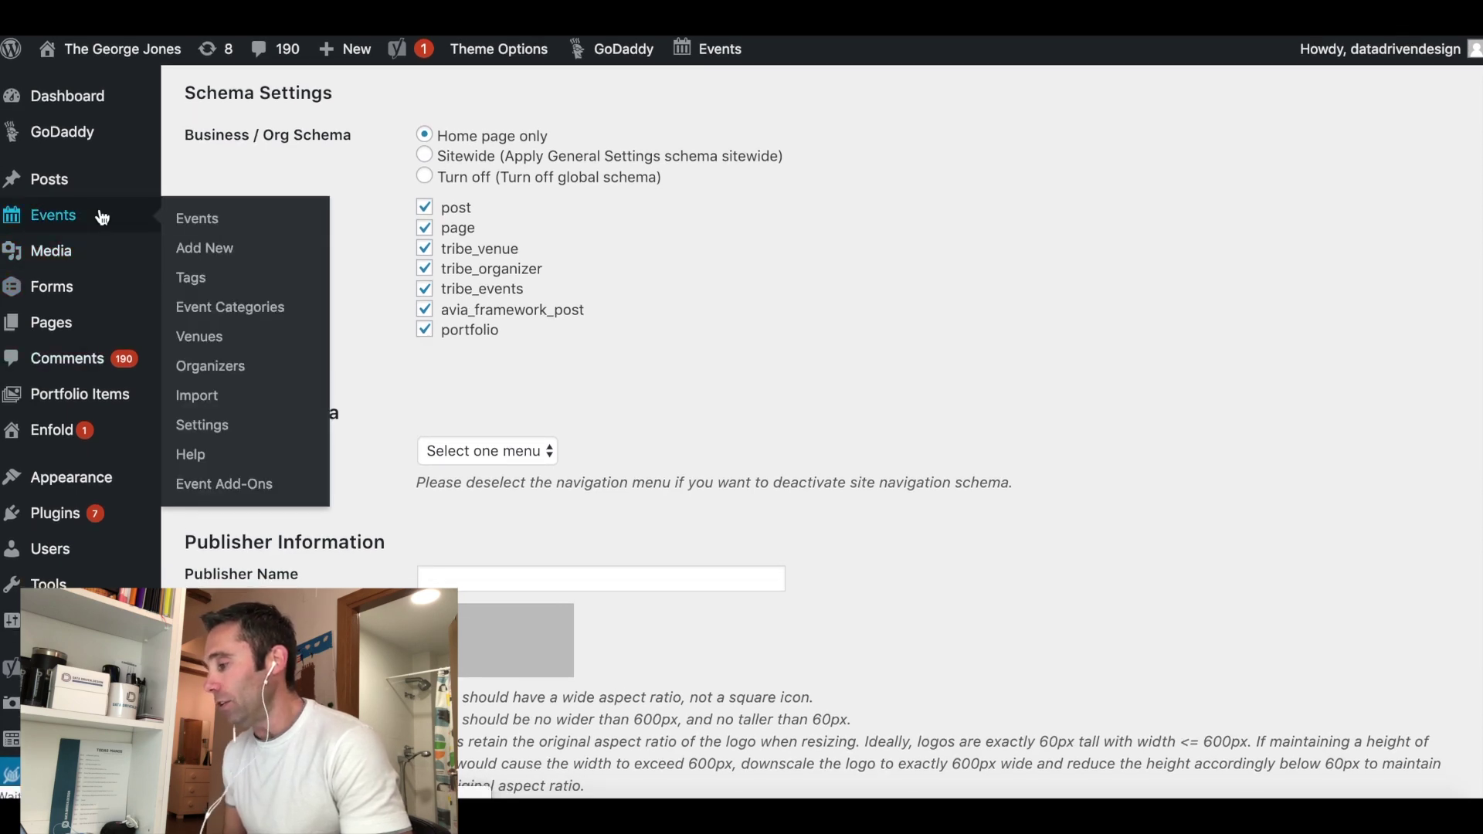
# Open Football Tailgate Drink Specials from the Events list and scroll to its Structured Data Schema box
pyautogui.click(101, 217)
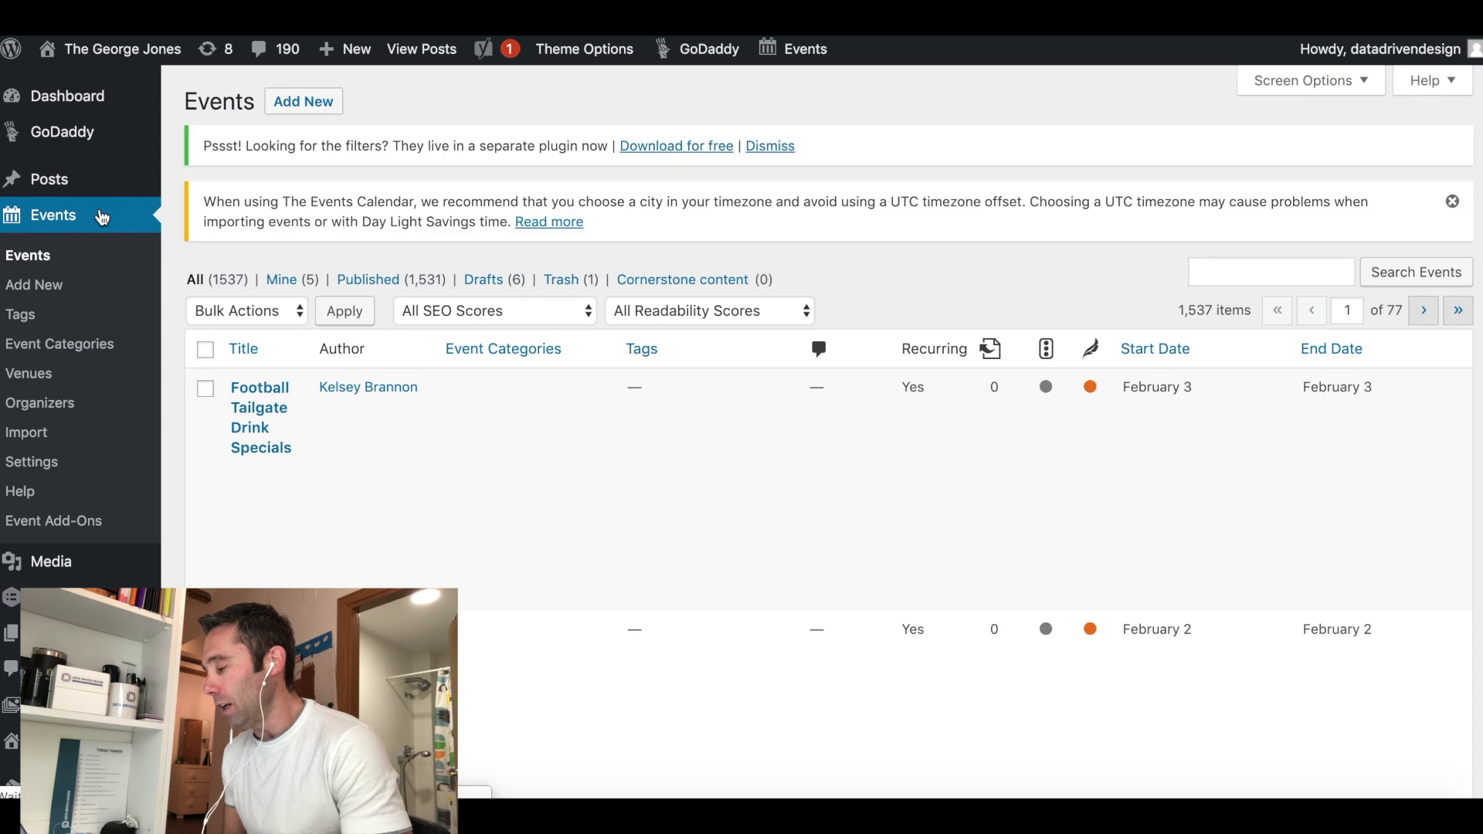
pyautogui.click(241, 415)
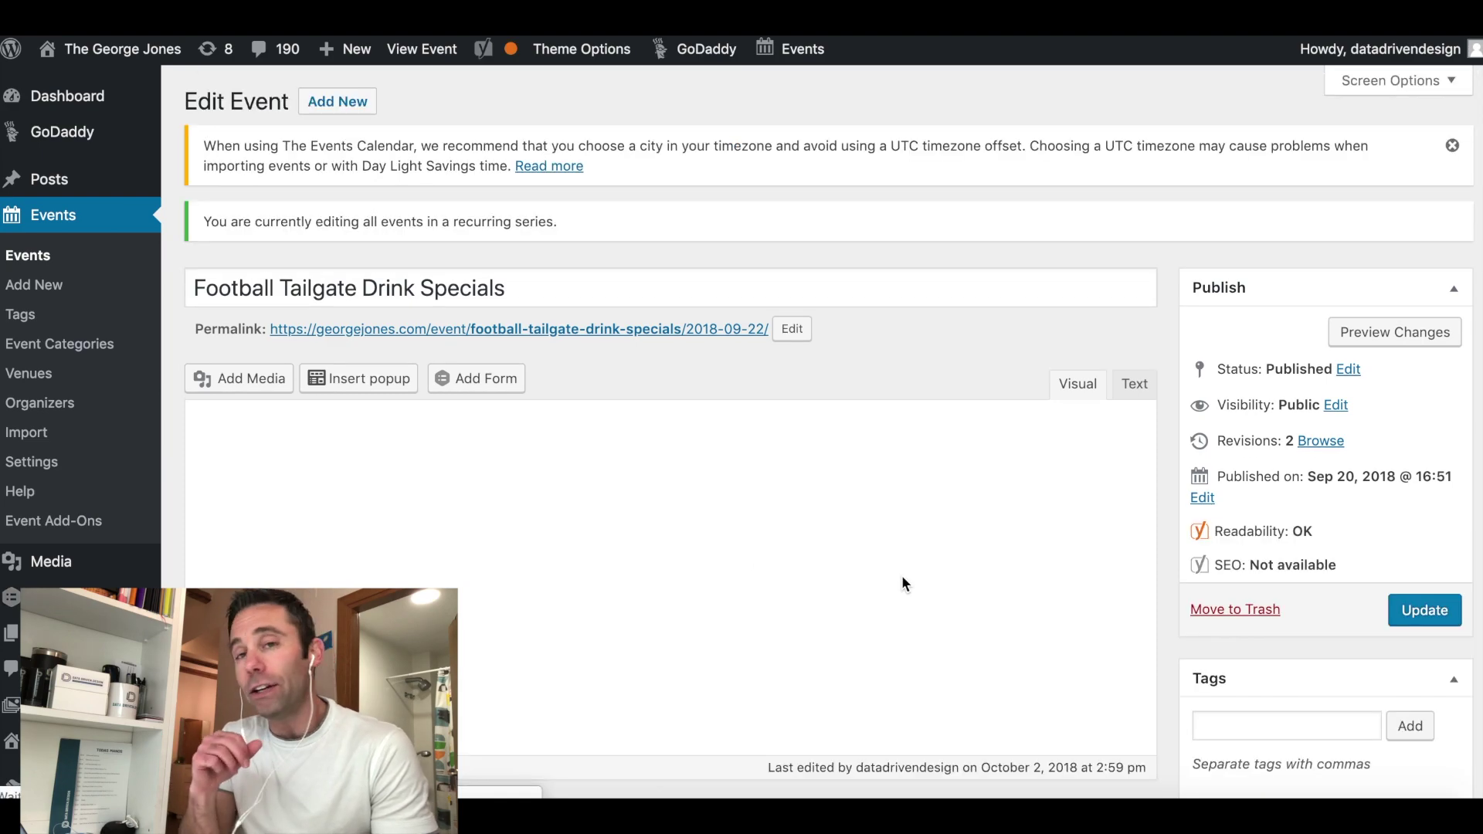
pyautogui.scroll(-6, 901, 575)
pyautogui.scroll(-15, 902, 578)
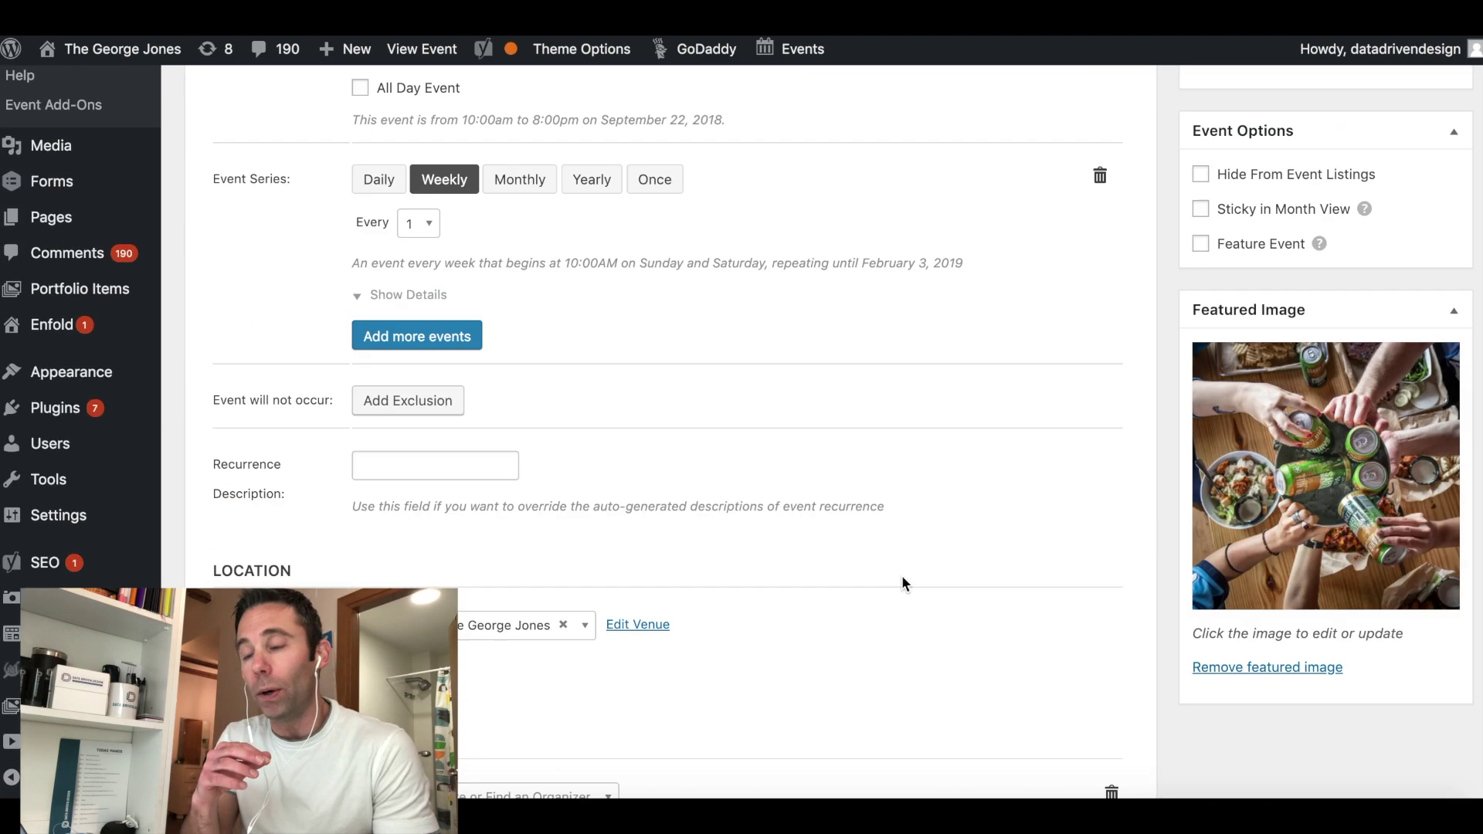
pyautogui.scroll(-10, 903, 585)
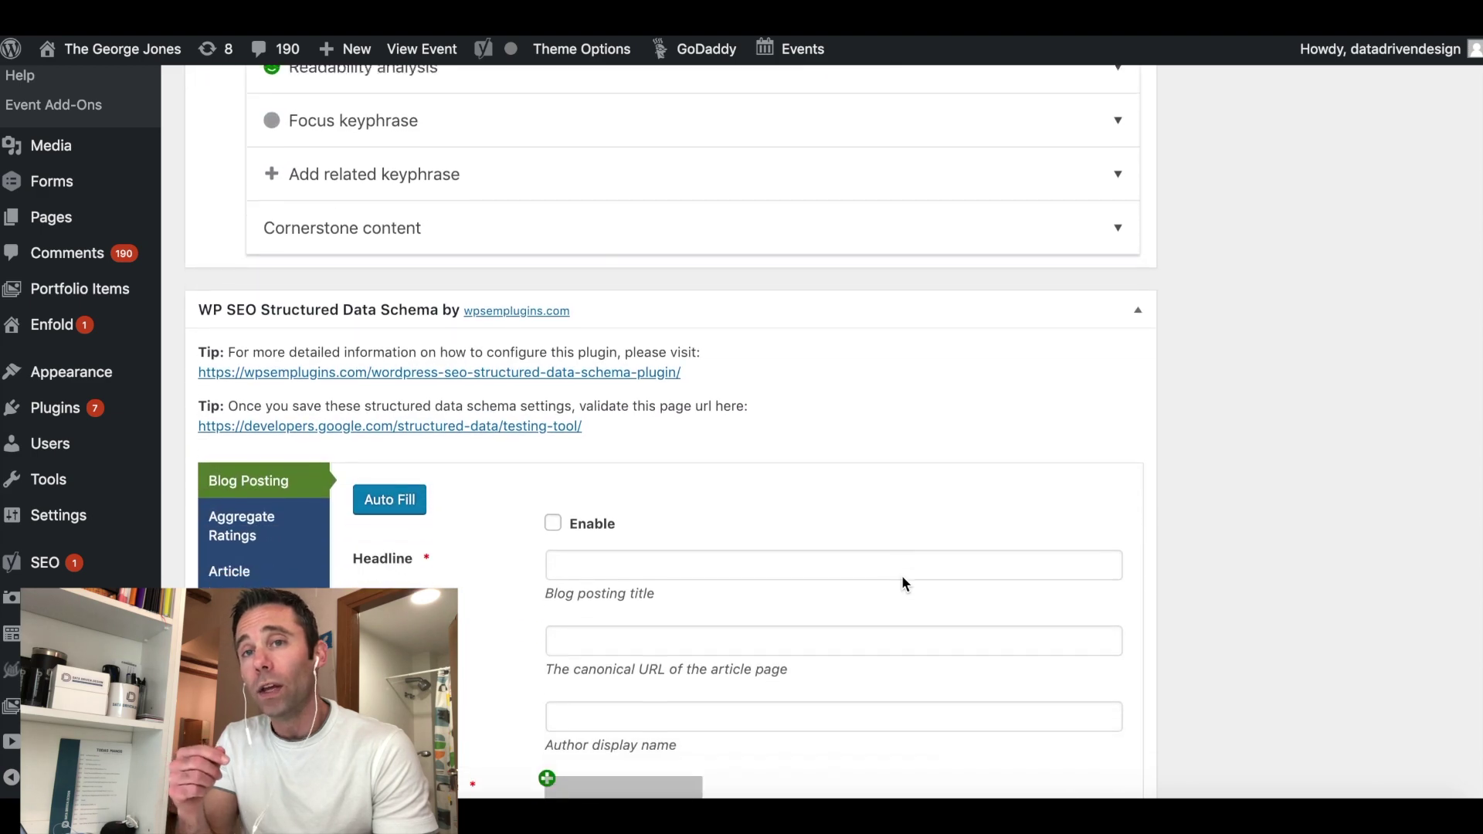
pyautogui.scroll(-2, 902, 574)
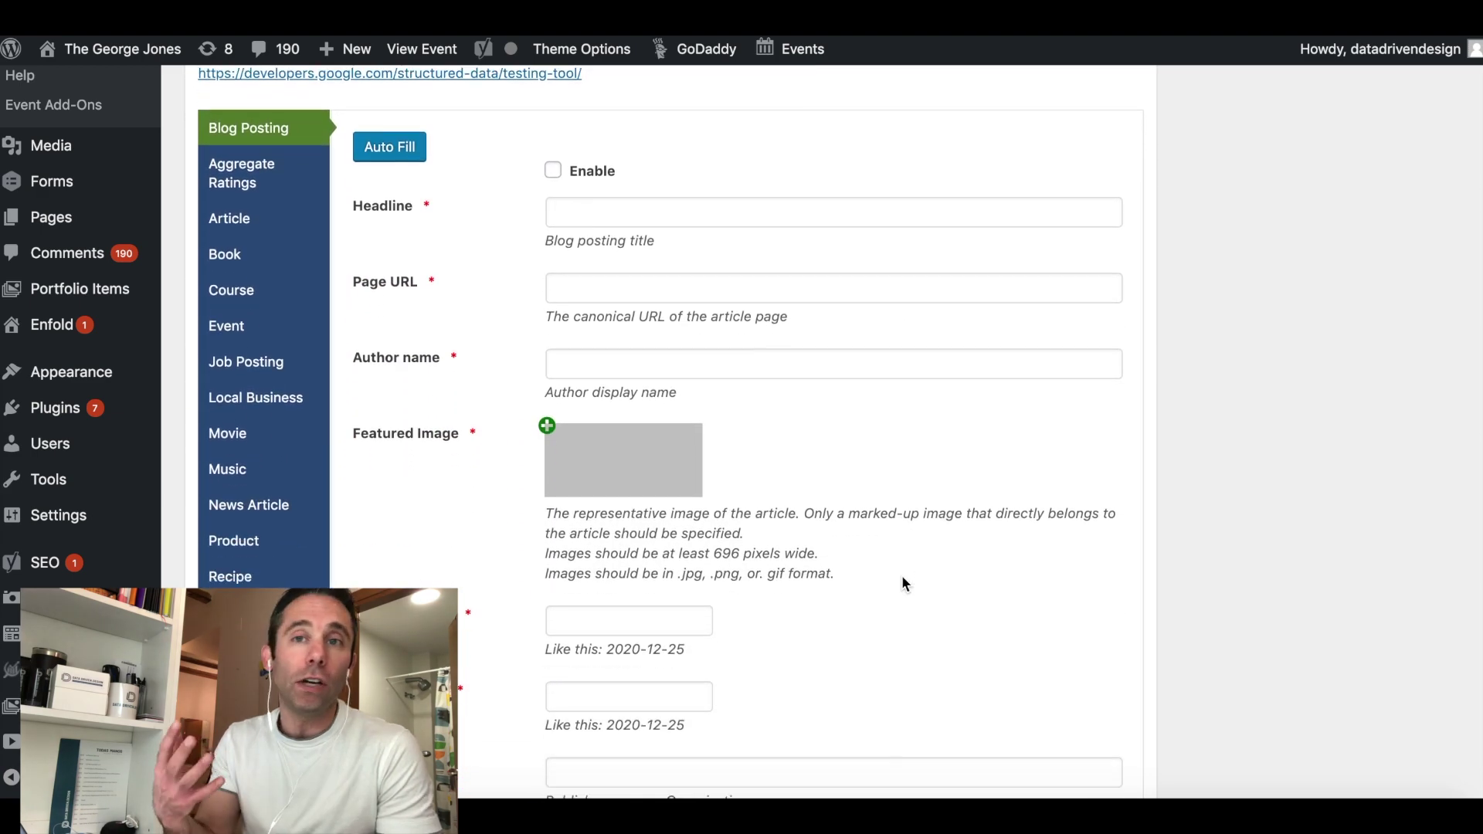
pyautogui.scroll(2, 902, 575)
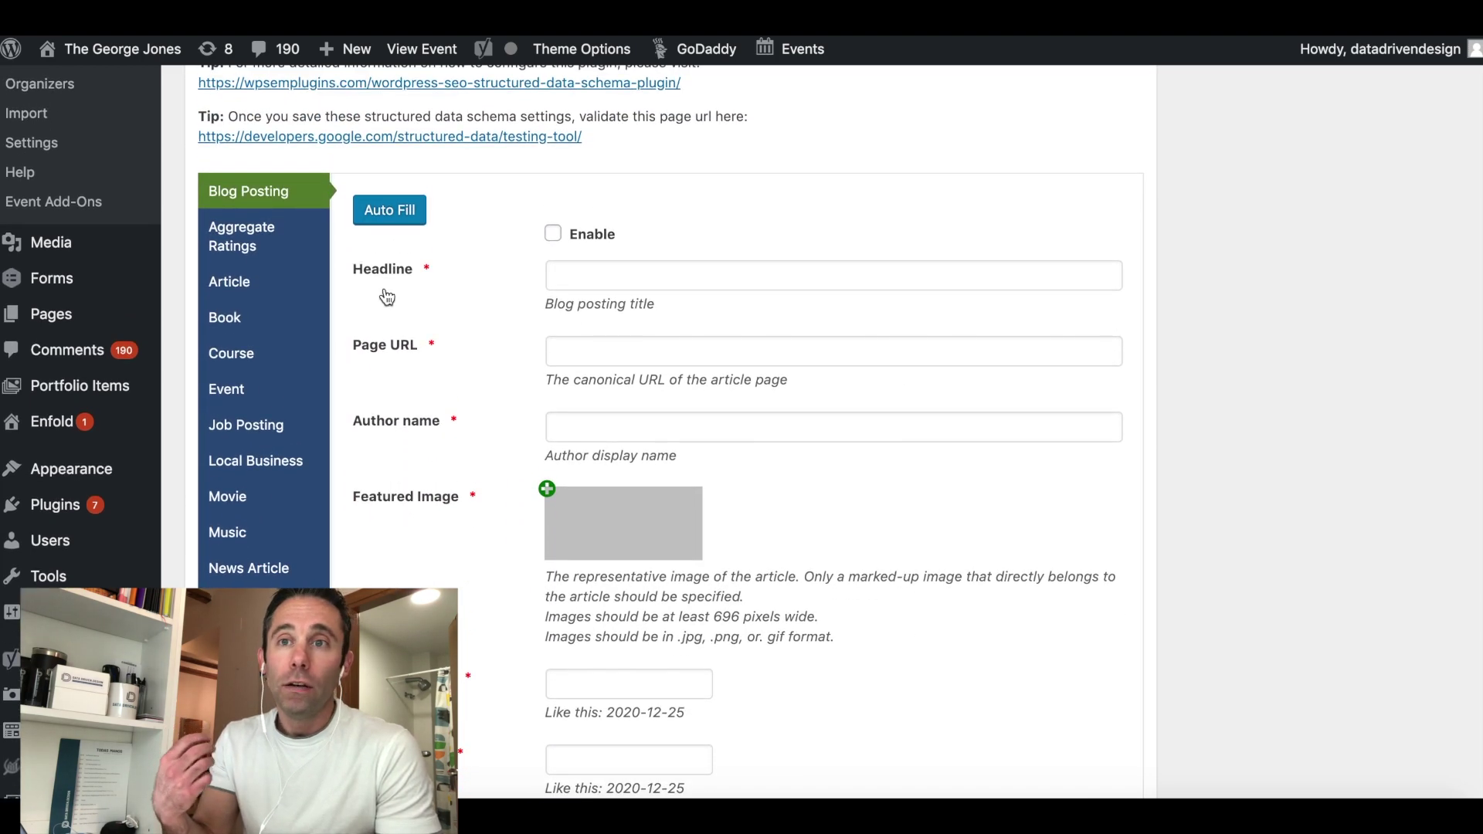
# Step through the Aggregate Ratings, Article, Book and Course schema tabs to reach the Event form
pyautogui.click(233, 246)
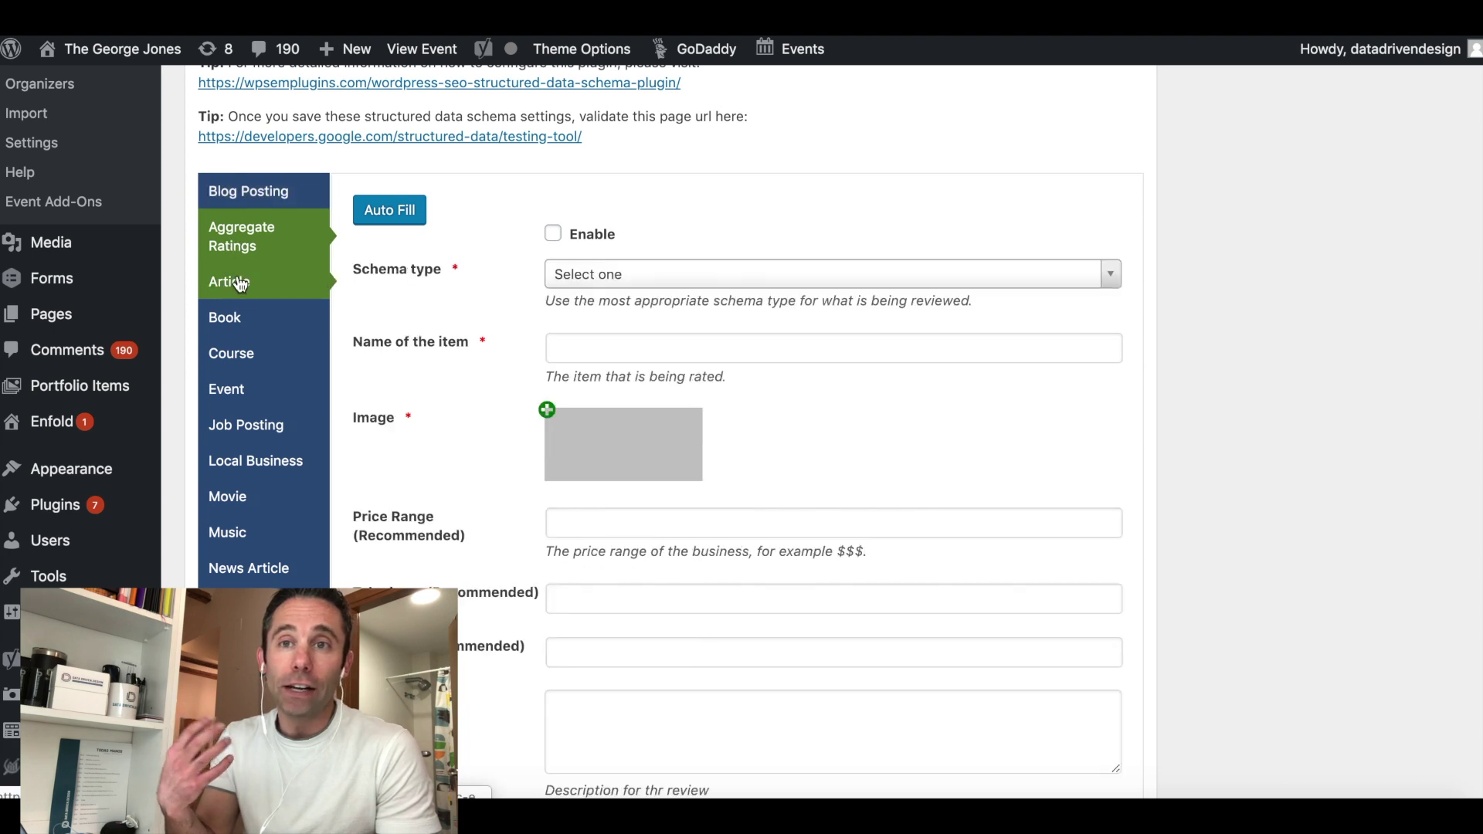
pyautogui.click(236, 283)
pyautogui.click(242, 317)
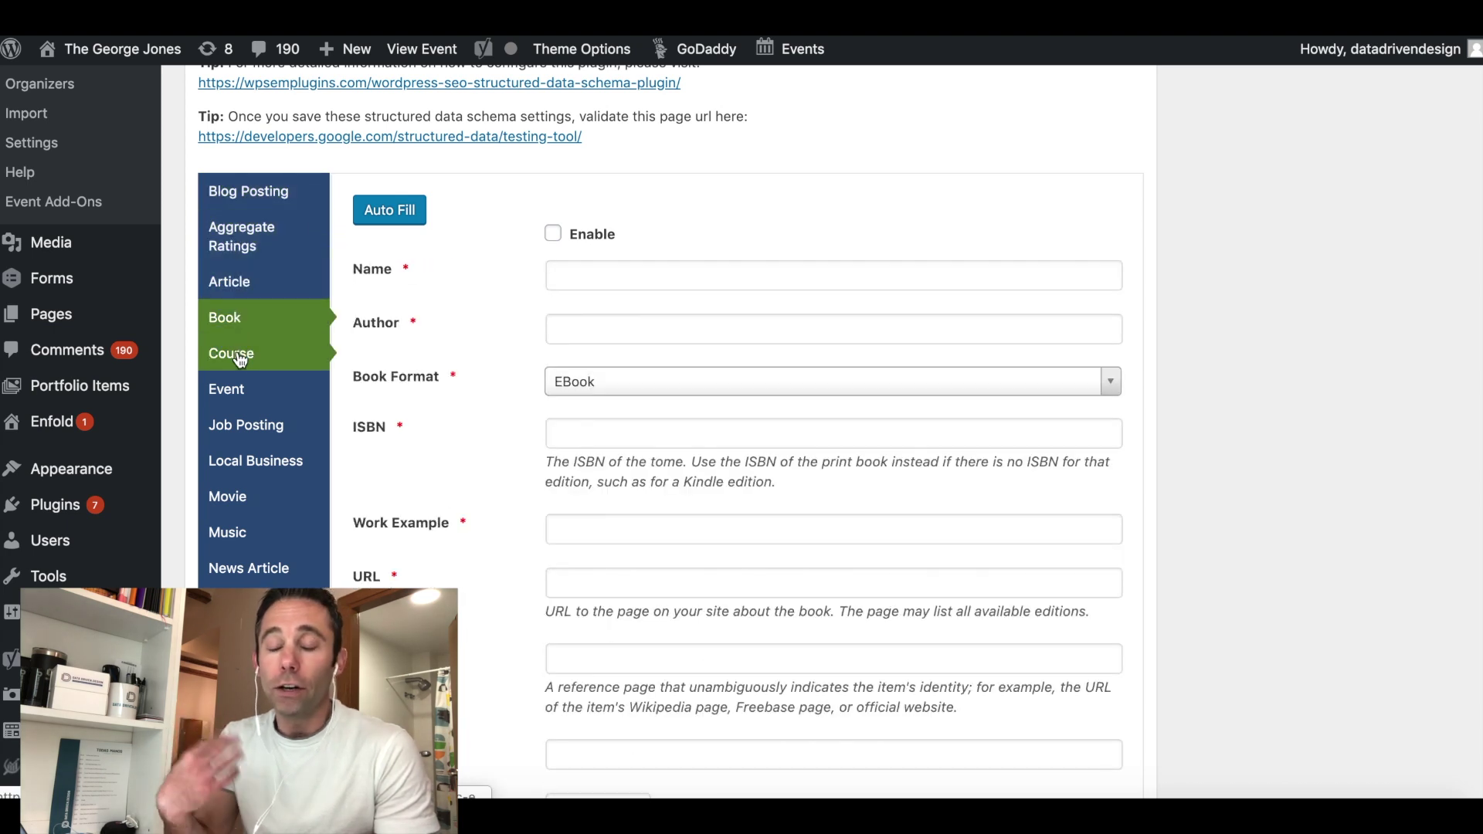
pyautogui.click(234, 353)
pyautogui.click(240, 389)
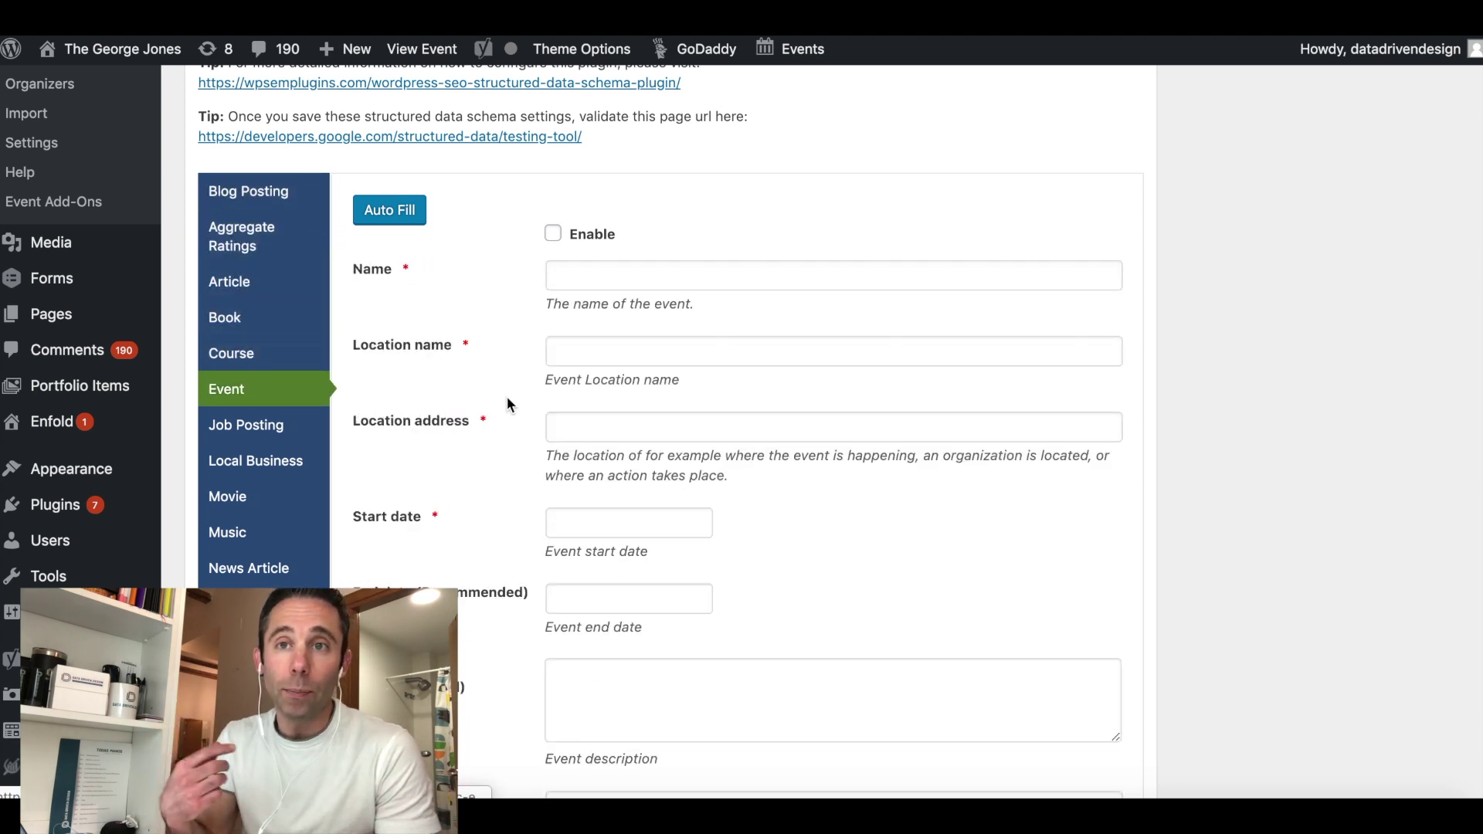
# Enter 'George Jones' as the Event schema location name and enable the Event schema
pyautogui.click(586, 357)
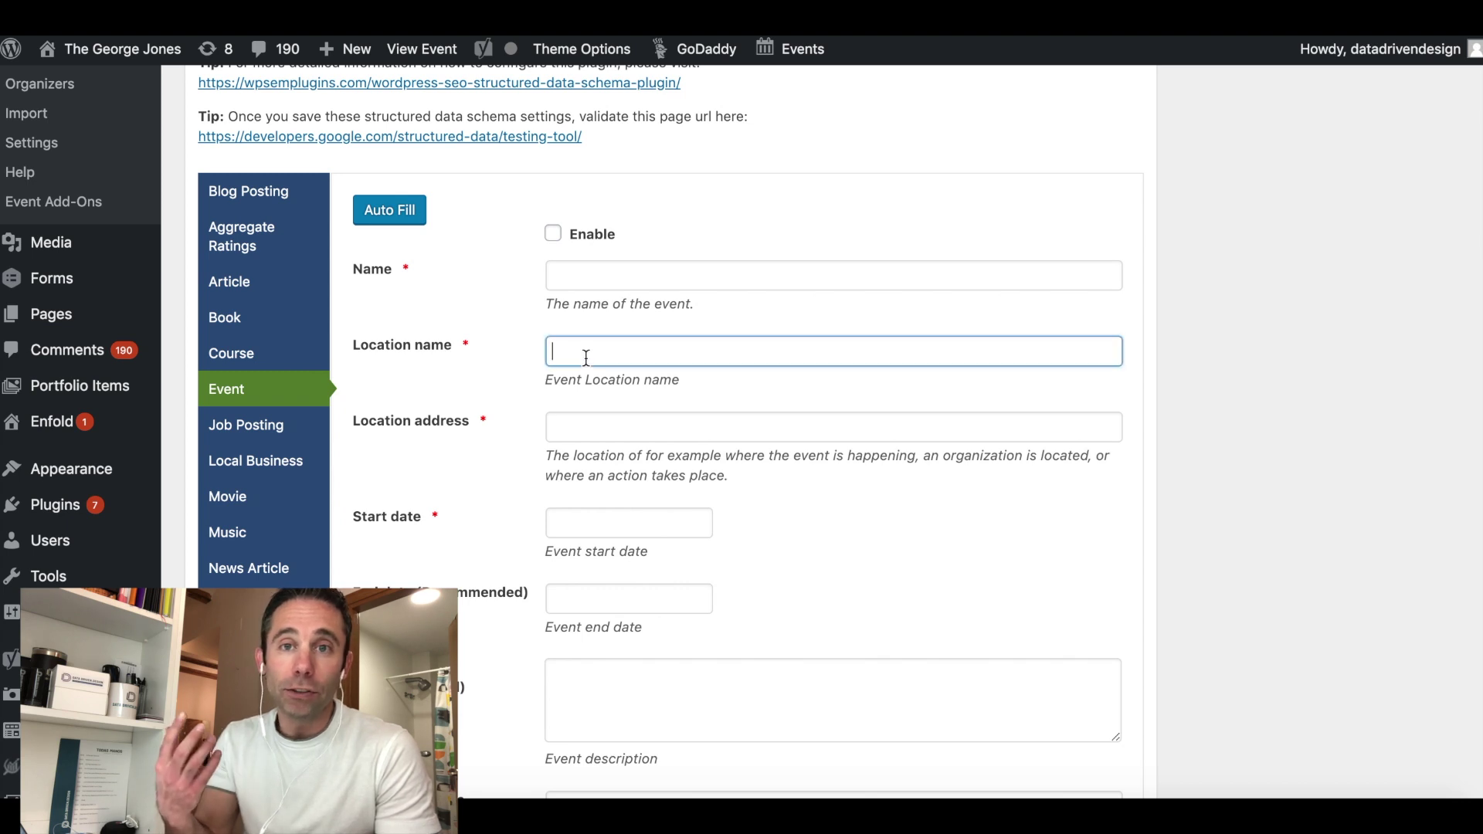
pyautogui.write('George Jones')
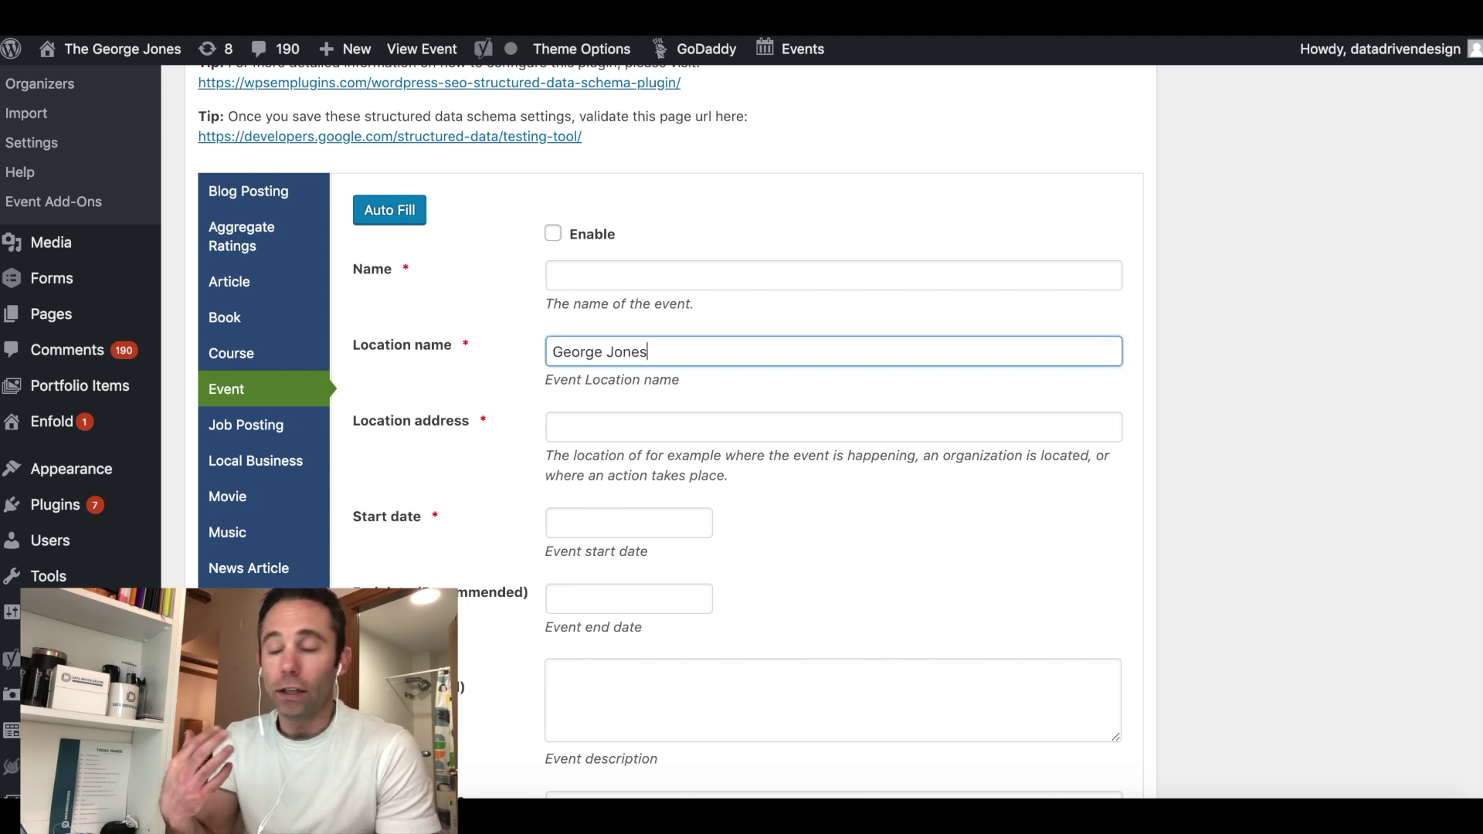
pyautogui.click(593, 279)
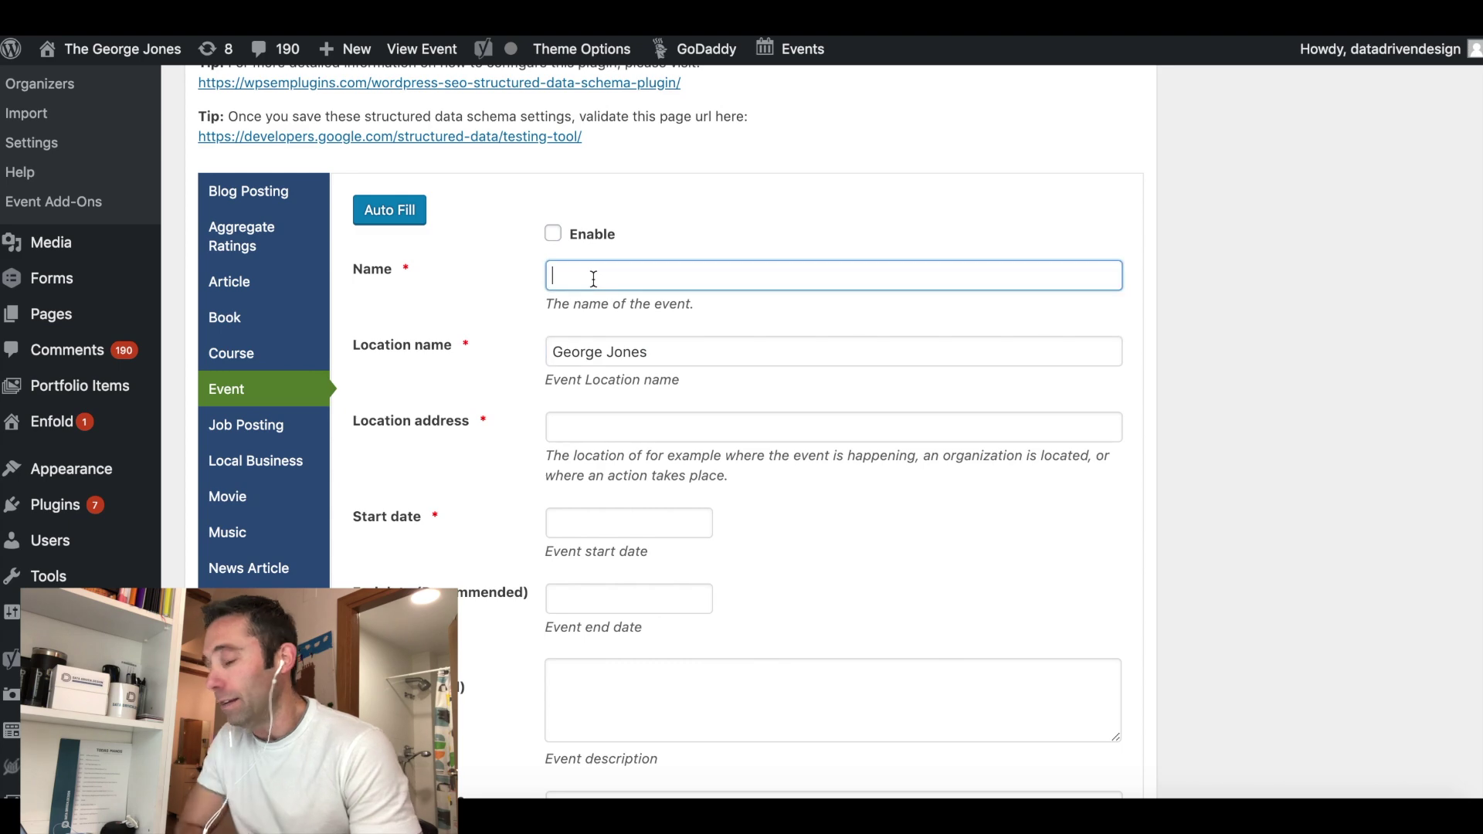
pyautogui.click(553, 234)
# Update the Football Tailgate Drink Specials event to save its schema changes
pyautogui.scroll(-10, 1102, 521)
pyautogui.scroll(-8, 1004, 502)
pyautogui.scroll(3, 977, 491)
pyautogui.scroll(20, 588, 331)
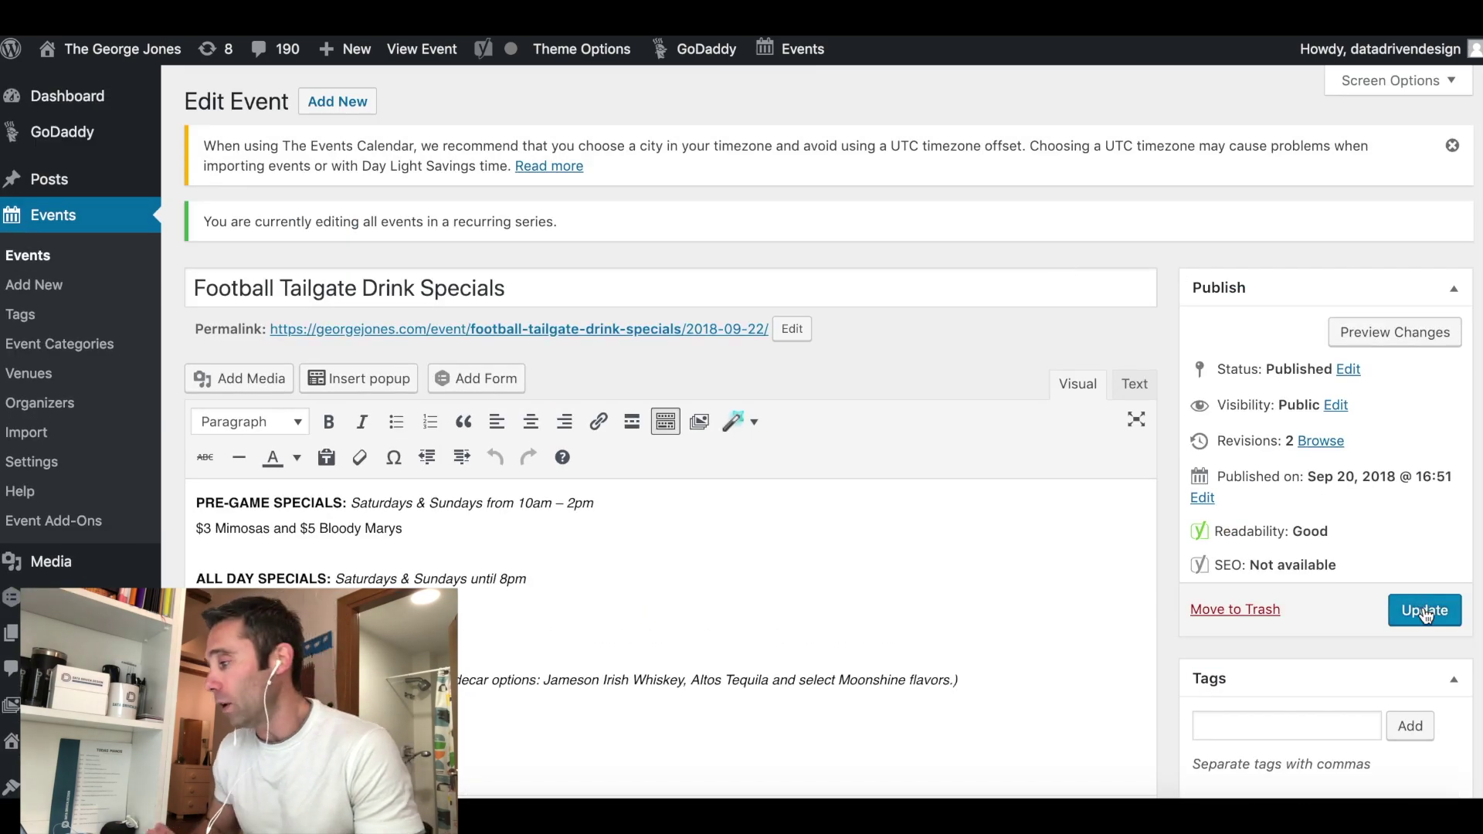
pyautogui.click(1426, 612)
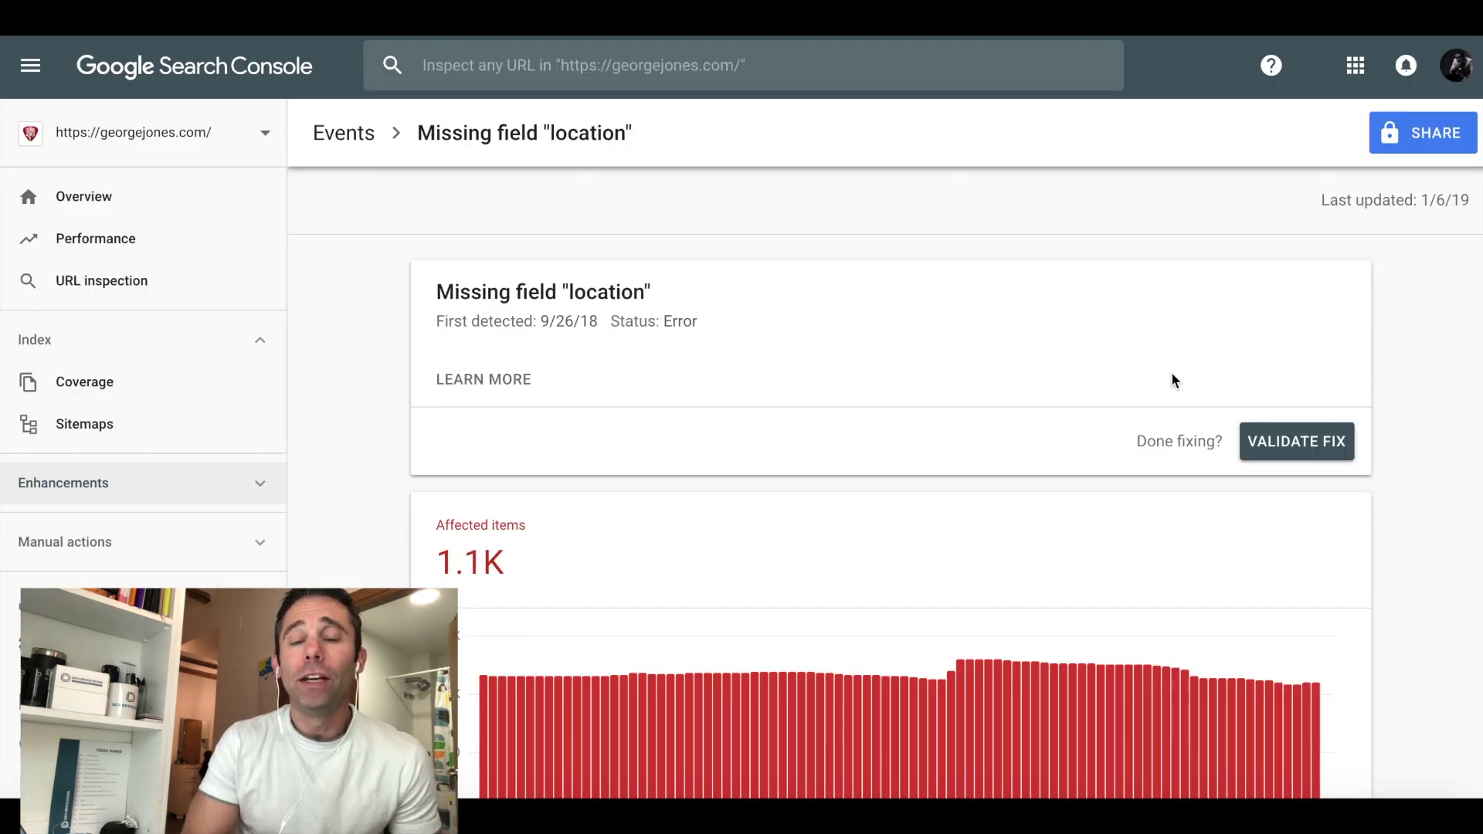
pyautogui.scroll(-6, 1174, 401)
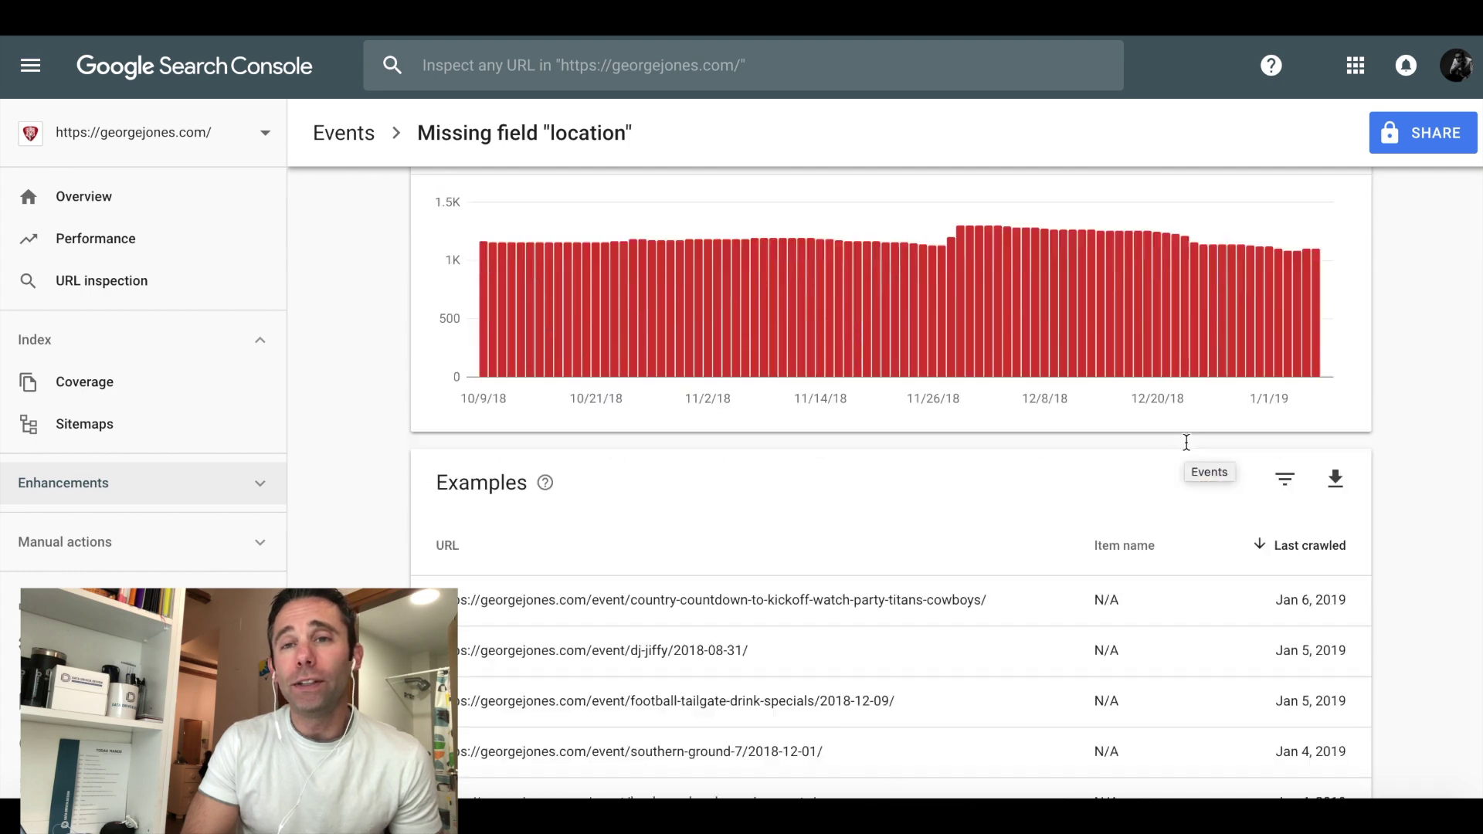